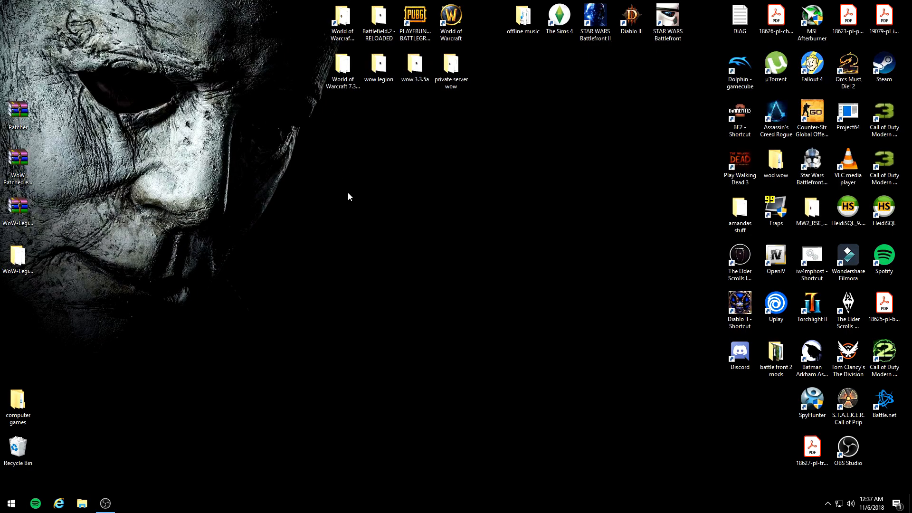
Step: Open the wow legion folder from the desktop and look inside its World of Warcraft - Legion subfolder
{"action": "double_click", "coordinate": [380, 74]}
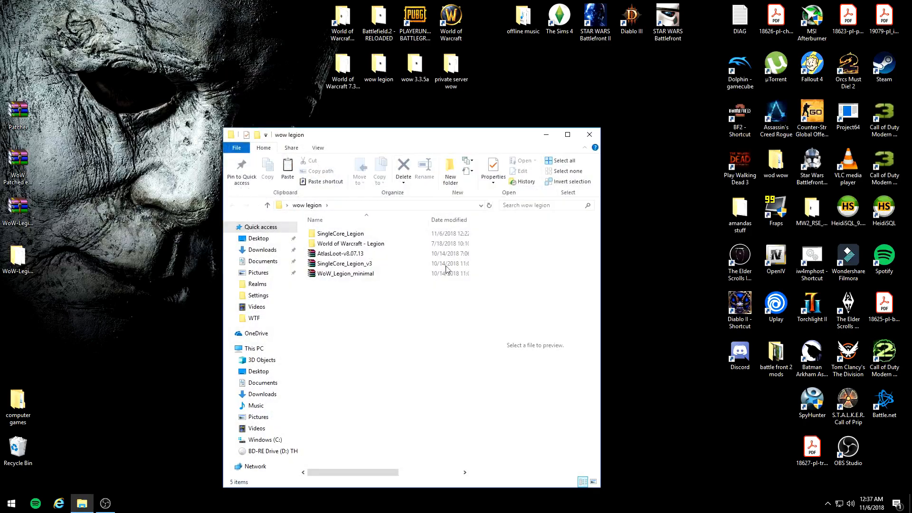
{"action": "left_click_drag", "start_coordinate": [352, 139], "coordinate": [447, 71]}
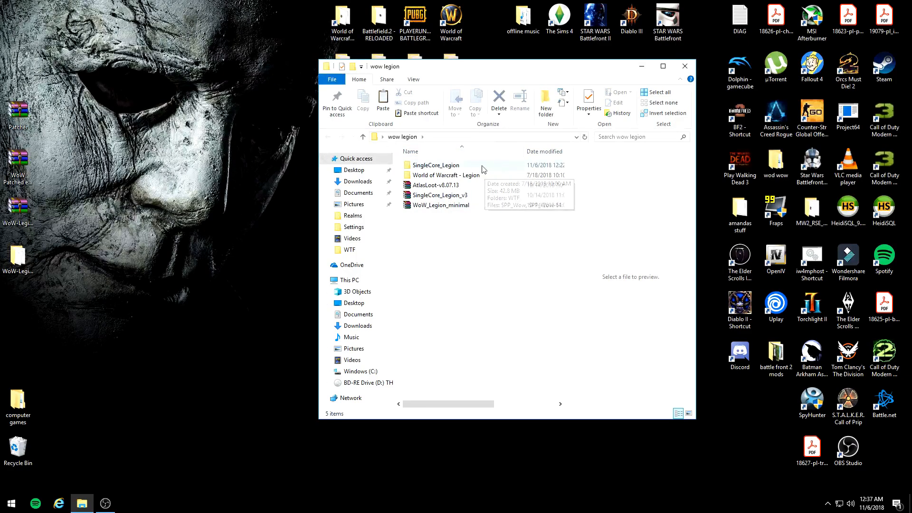
{"action": "left_click", "coordinate": [445, 207]}
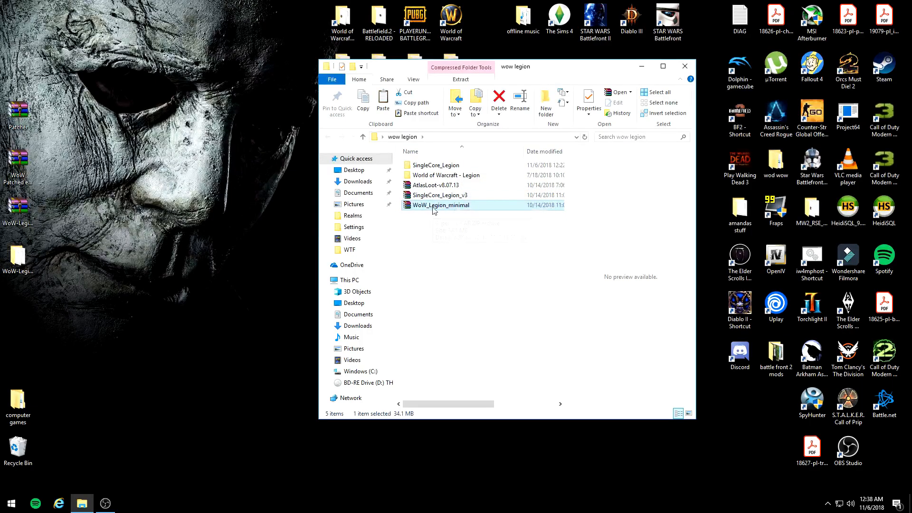
{"action": "double_click", "coordinate": [416, 175]}
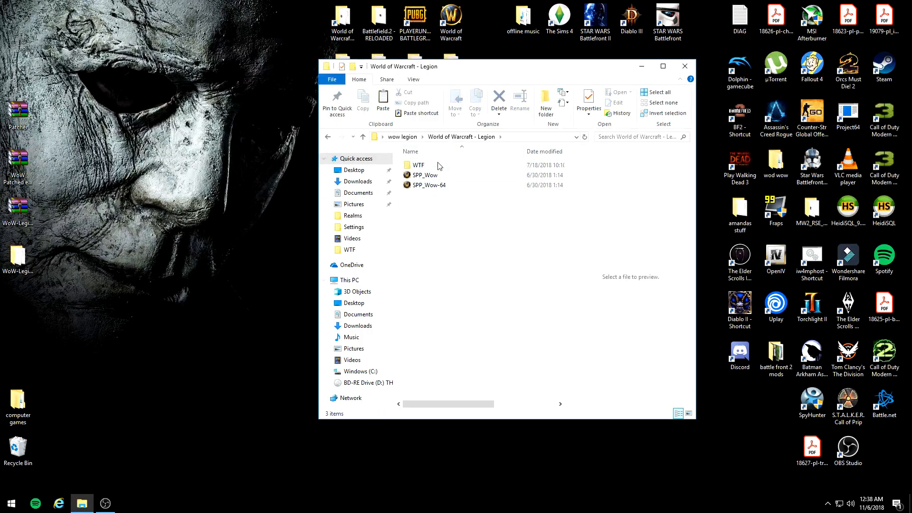
{"action": "left_click", "coordinate": [328, 137]}
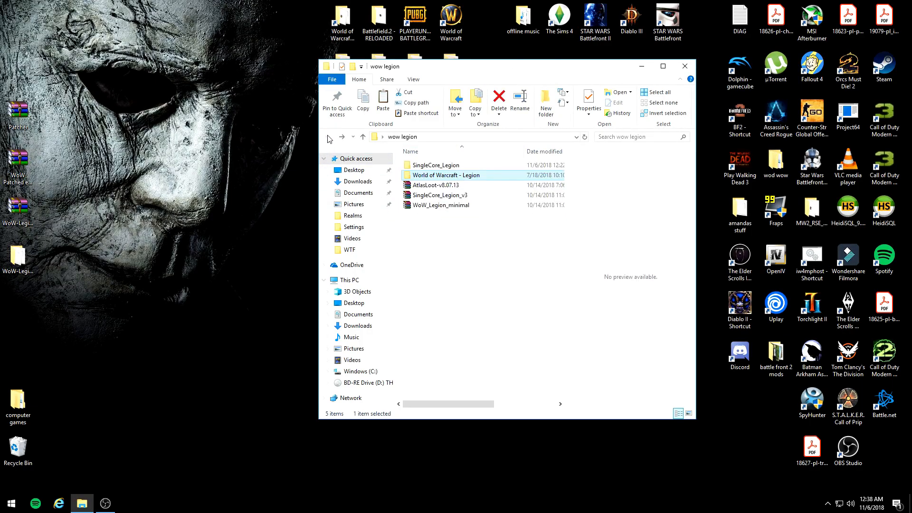
Step: Run the Update script in the SingleCore_Legion folder and dismiss its console once the update has finished
{"action": "double_click", "coordinate": [435, 166]}
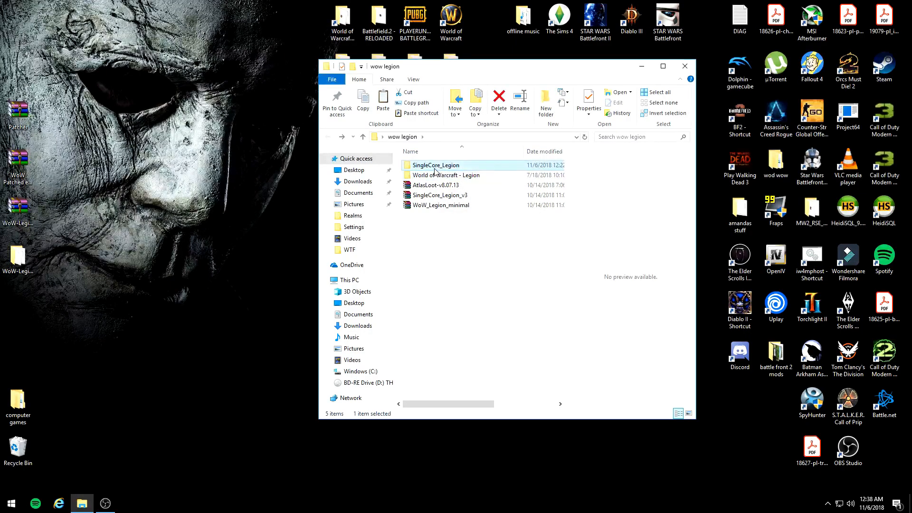
{"action": "double_click", "coordinate": [442, 195]}
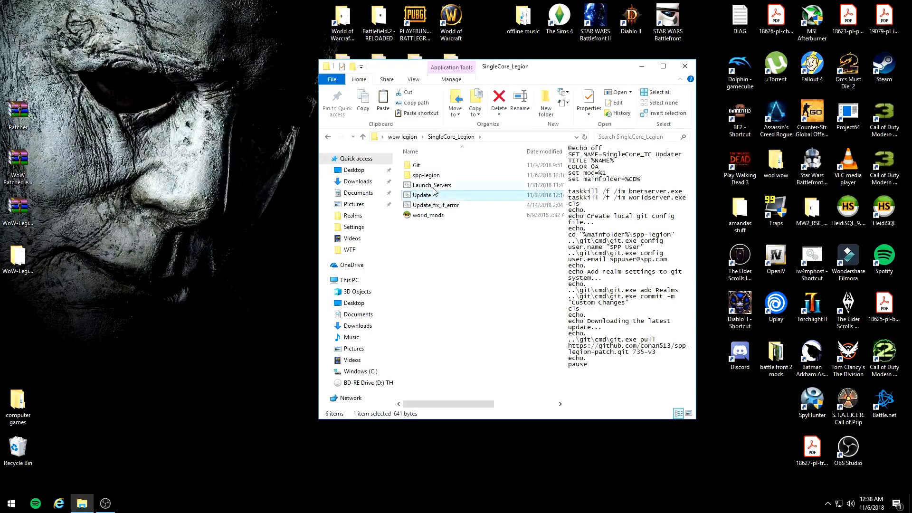
{"action": "mouse_move", "coordinate": [230, 33]}
{"action": "left_mouse_down"}
{"action": "mouse_move", "coordinate": [594, 471]}
{"action": "mouse_move", "coordinate": [178, 14]}
{"action": "mouse_move", "coordinate": [219, 33]}
{"action": "left_mouse_up"}
{"action": "left_click_drag", "start_coordinate": [26, 83], "coordinate": [97, 84]}
{"action": "left_click", "coordinate": [99, 84]}
{"action": "left_click", "coordinate": [178, 105]}
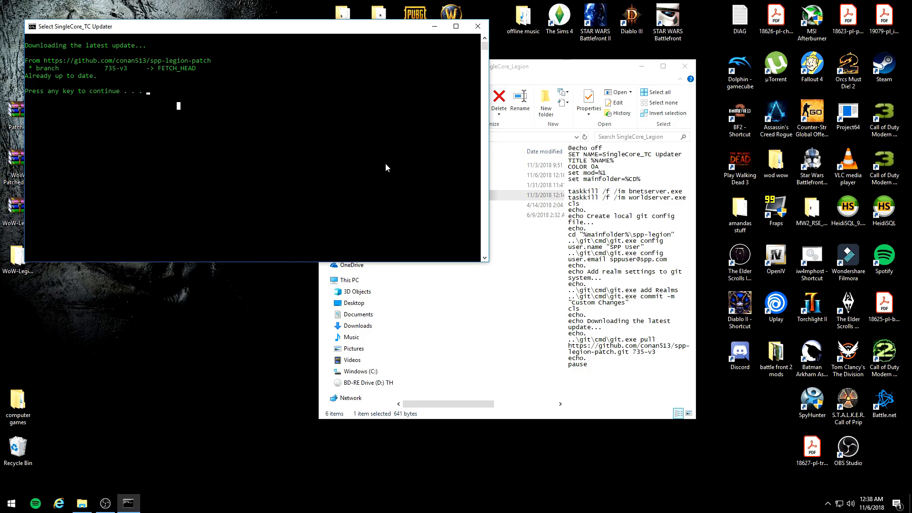
{"action": "key", "text": "space"}
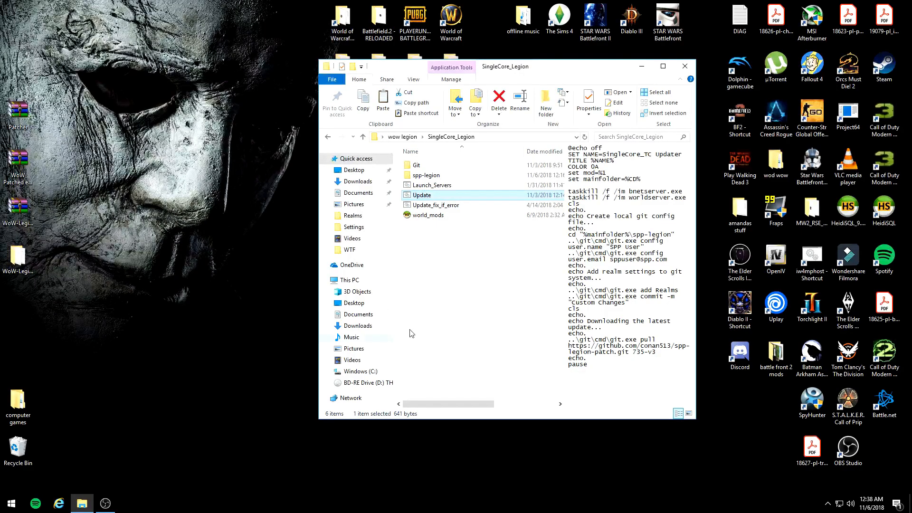
Step: Open the login file in spp-legion's Realms\1\Settings folder, examine its LoginREST external and local addresses, and close it
{"action": "double_click", "coordinate": [418, 176]}
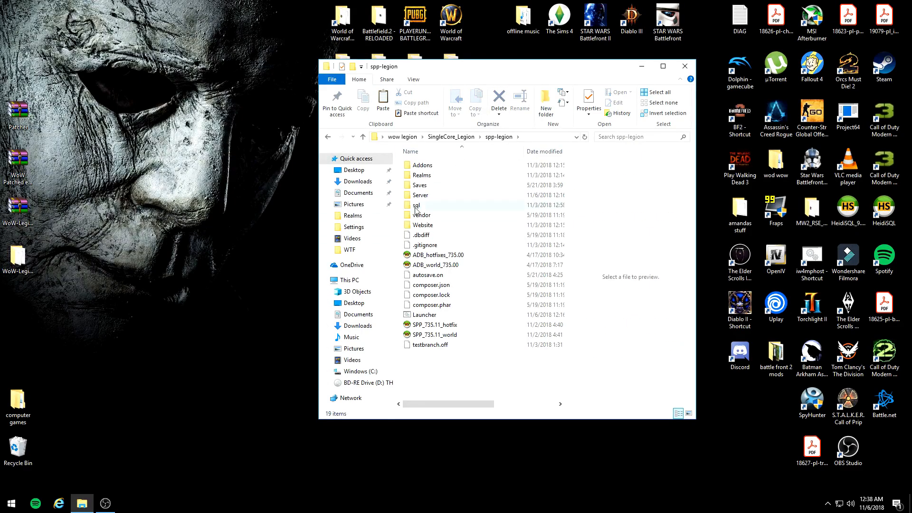
{"action": "double_click", "coordinate": [428, 176]}
{"action": "double_click", "coordinate": [429, 168]}
{"action": "double_click", "coordinate": [421, 177]}
{"action": "double_click", "coordinate": [420, 166]}
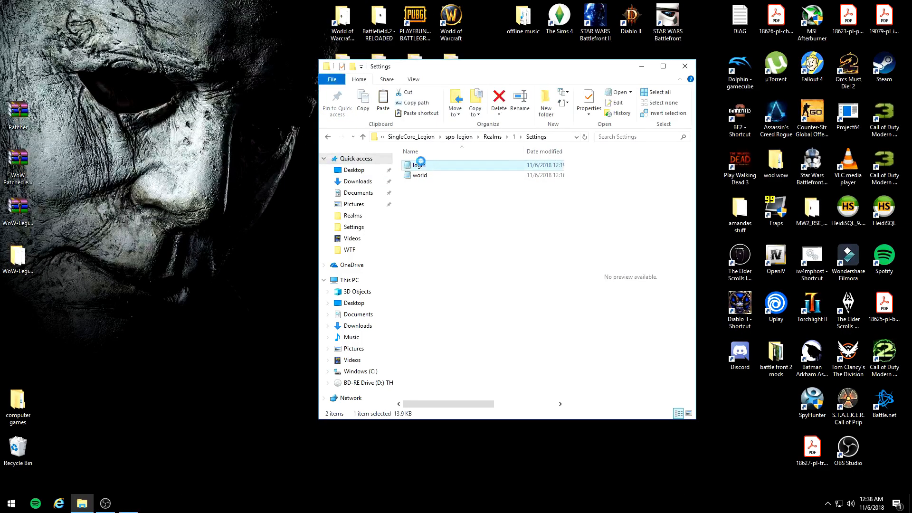
{"action": "scroll", "coordinate": [370, 139], "scroll_direction": "down", "scroll_amount": 15}
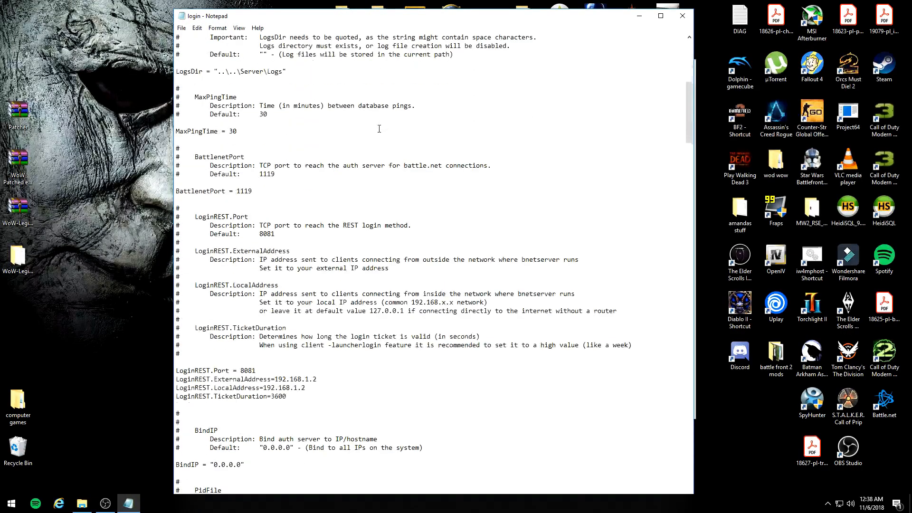
{"action": "left_click_drag", "start_coordinate": [311, 311], "coordinate": [276, 305]}
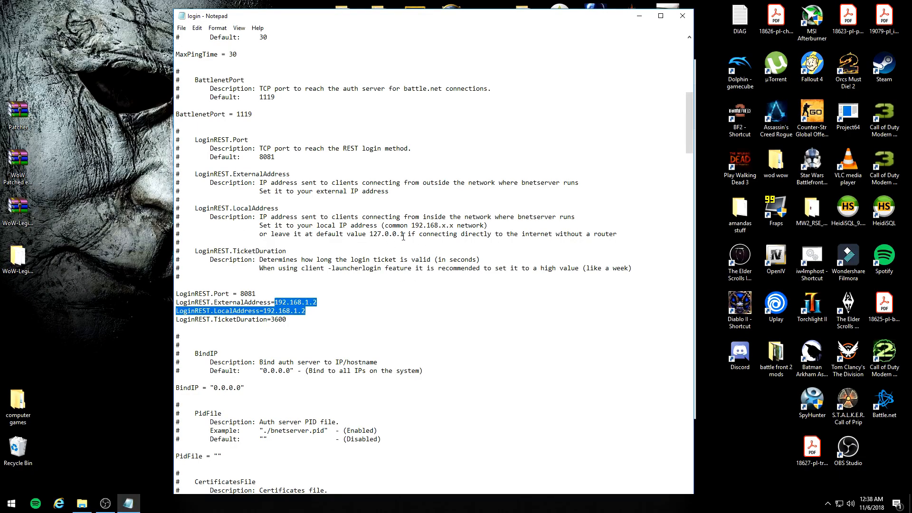
{"action": "left_click", "coordinate": [324, 316]}
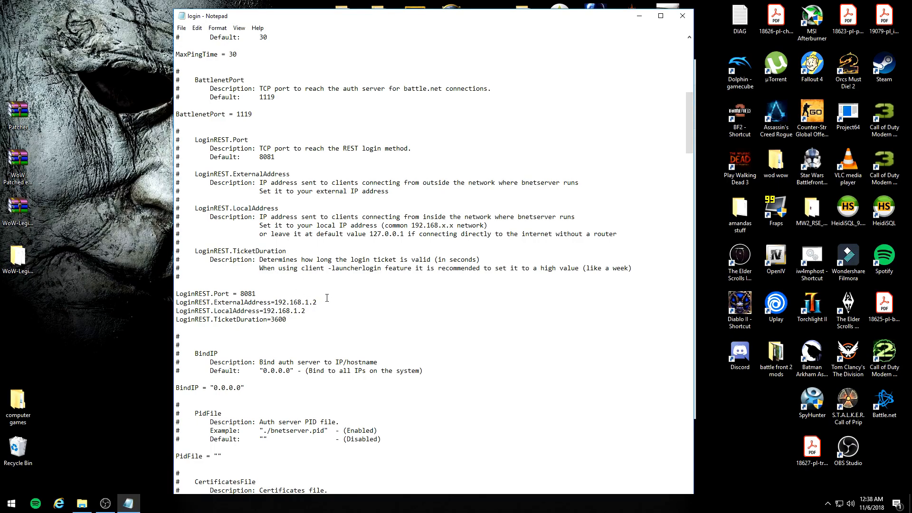
{"action": "left_click", "coordinate": [683, 15]}
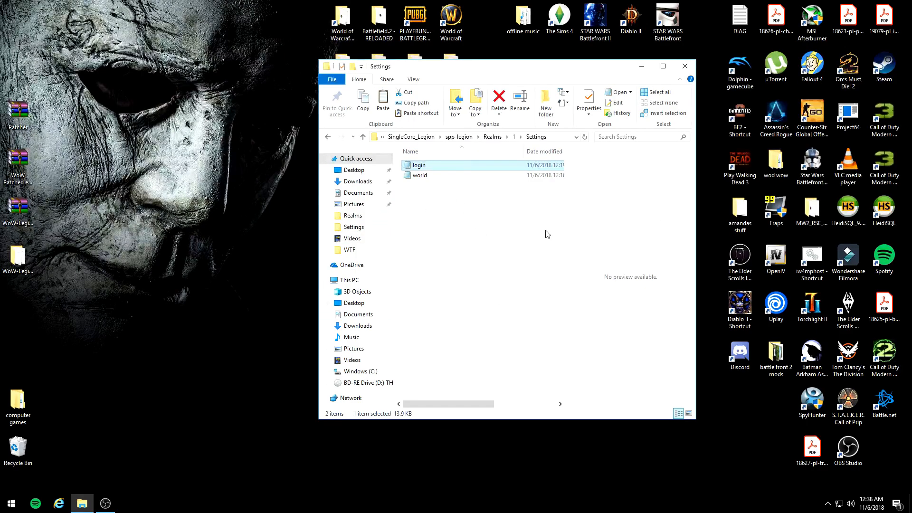
Step: Return to the Realms folder, open its own login file, and check the LoginREST external and local address lines
{"action": "left_click", "coordinate": [329, 138]}
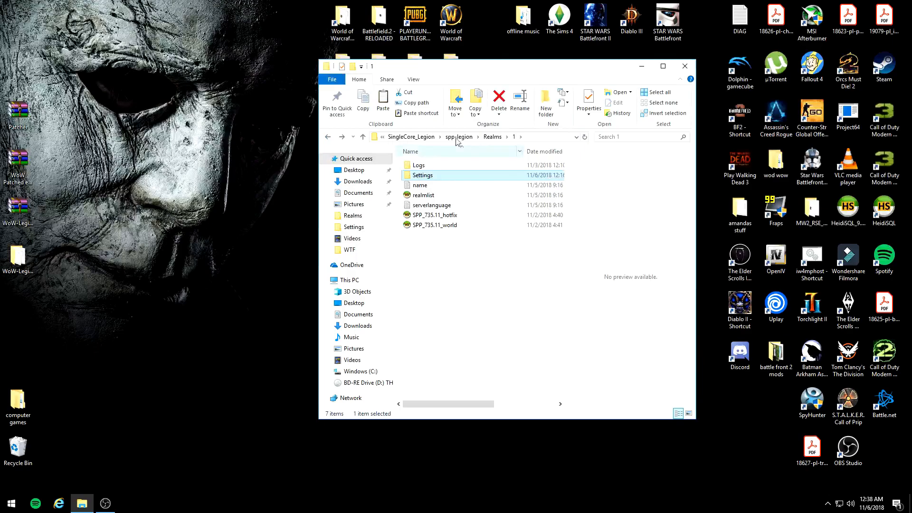
{"action": "left_click", "coordinate": [325, 139]}
{"action": "double_click", "coordinate": [431, 256]}
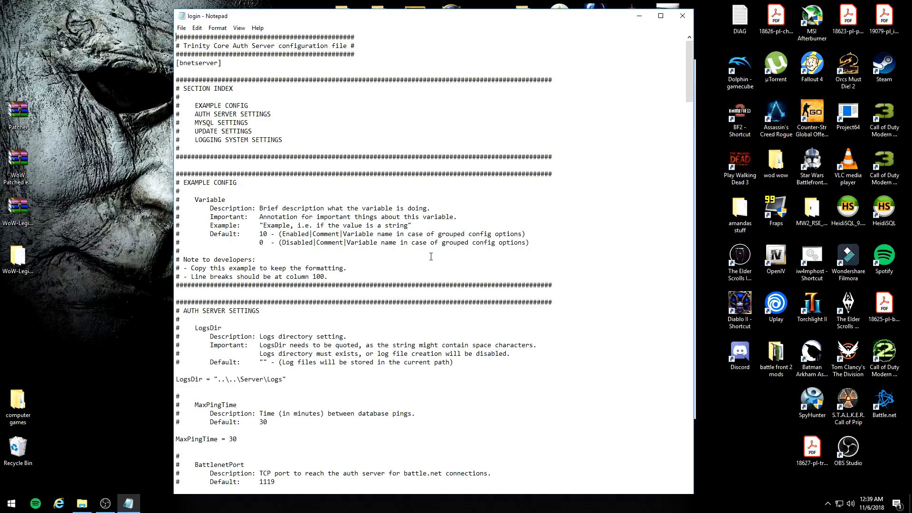
{"action": "scroll", "coordinate": [428, 257], "scroll_direction": "down", "scroll_amount": 16}
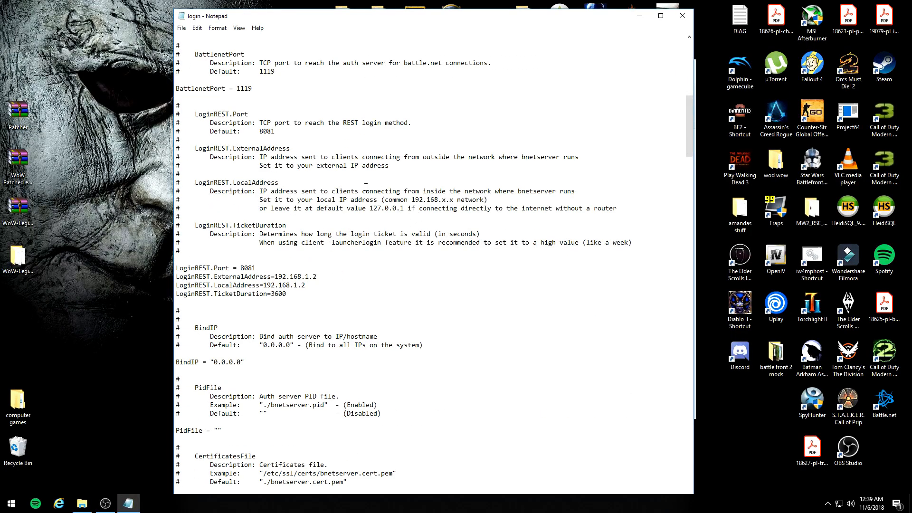
{"action": "left_click_drag", "start_coordinate": [373, 213], "coordinate": [389, 211]}
{"action": "left_click", "coordinate": [366, 211]}
{"action": "left_click_drag", "start_coordinate": [312, 287], "coordinate": [180, 277]}
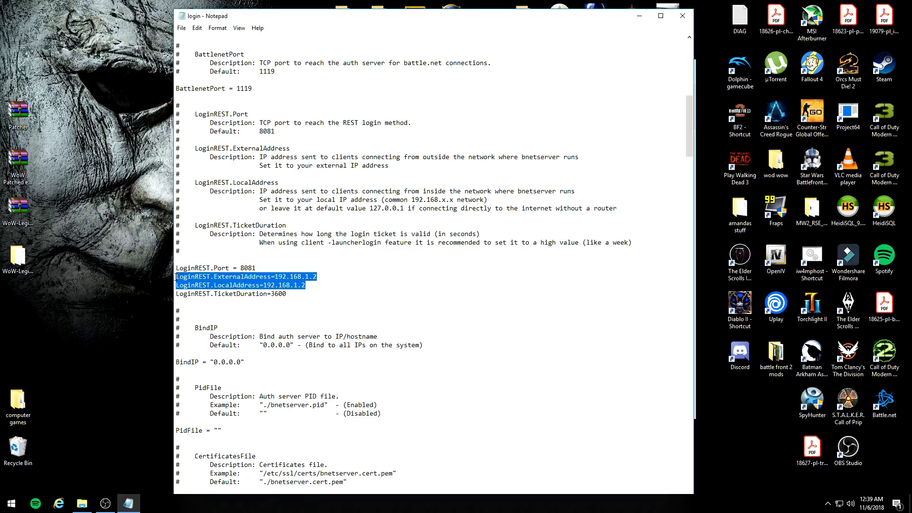
{"action": "scroll", "coordinate": [183, 280], "scroll_direction": "up", "scroll_amount": 5}
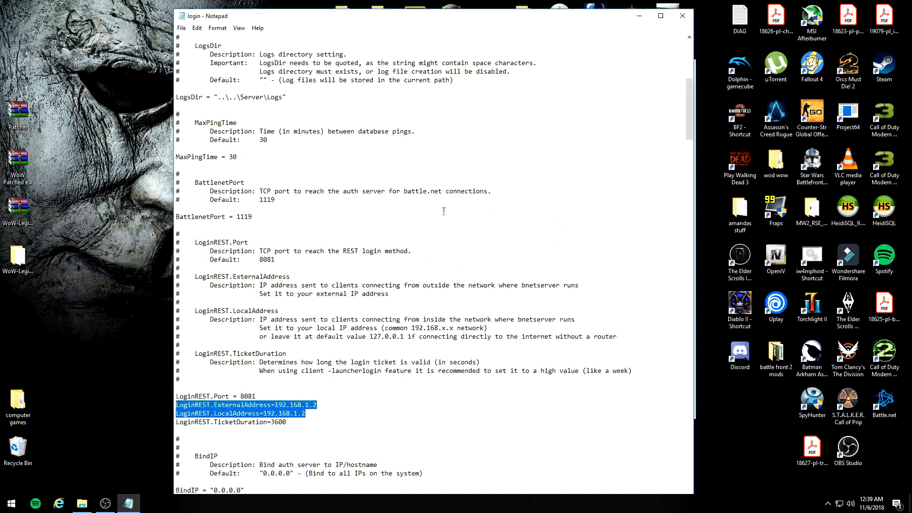
{"action": "left_click", "coordinate": [683, 16]}
Step: Reopen the Realms folder's login file and examine the LoginREST port, address and ticket duration block
{"action": "double_click", "coordinate": [420, 255]}
{"action": "scroll", "coordinate": [323, 86], "scroll_direction": "down", "scroll_amount": 15}
{"action": "scroll", "coordinate": [323, 86], "scroll_direction": "down", "scroll_amount": 1}
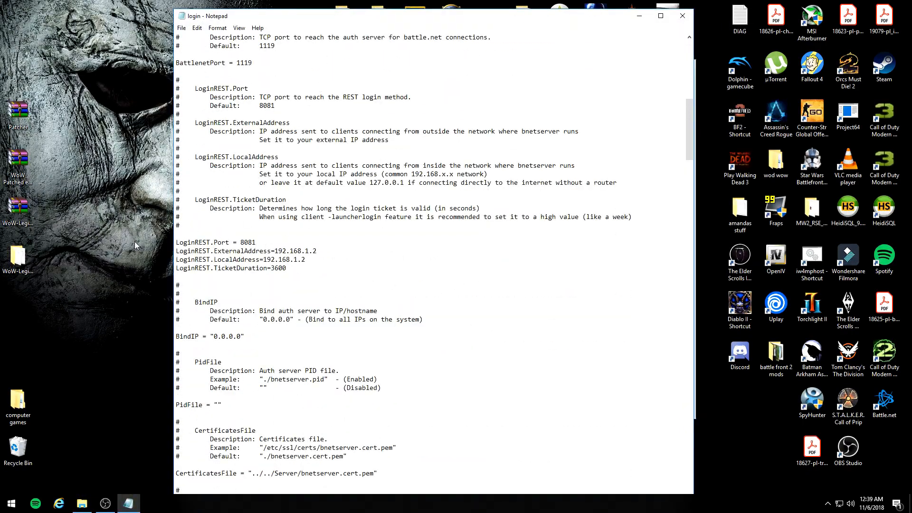
{"action": "left_click_drag", "start_coordinate": [176, 242], "coordinate": [343, 268]}
{"action": "left_click", "coordinate": [354, 259]}
{"action": "scroll", "coordinate": [358, 251], "scroll_direction": "up", "scroll_amount": 13}
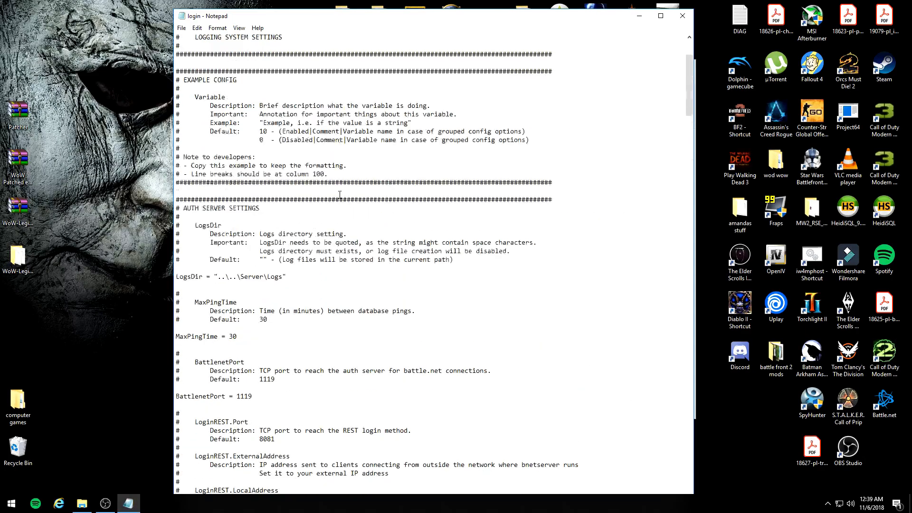
{"action": "scroll", "coordinate": [459, 196], "scroll_direction": "down", "scroll_amount": 4}
{"action": "left_click_drag", "start_coordinate": [690, 98], "coordinate": [690, 441]}
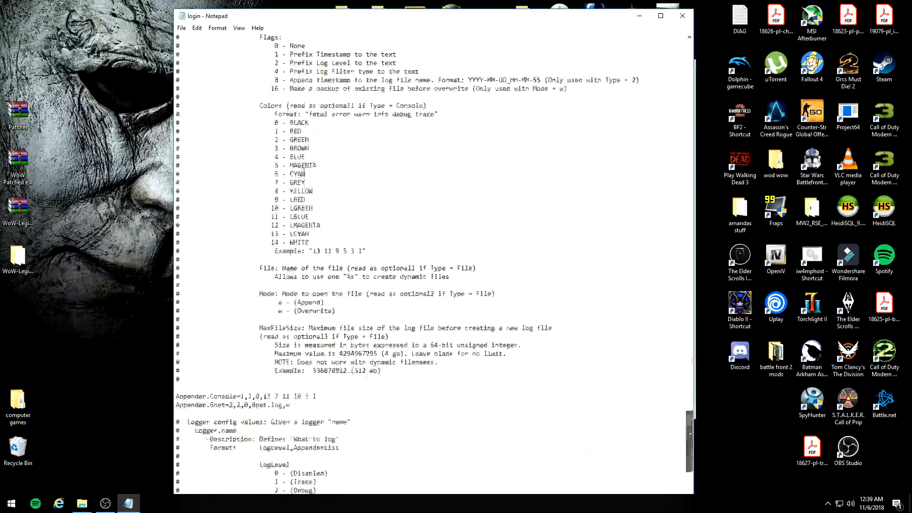
Step: Search the login file for "192", going upward through the matches, and close the file after reviewing them
{"action": "key", "text": "ctrl+f"}
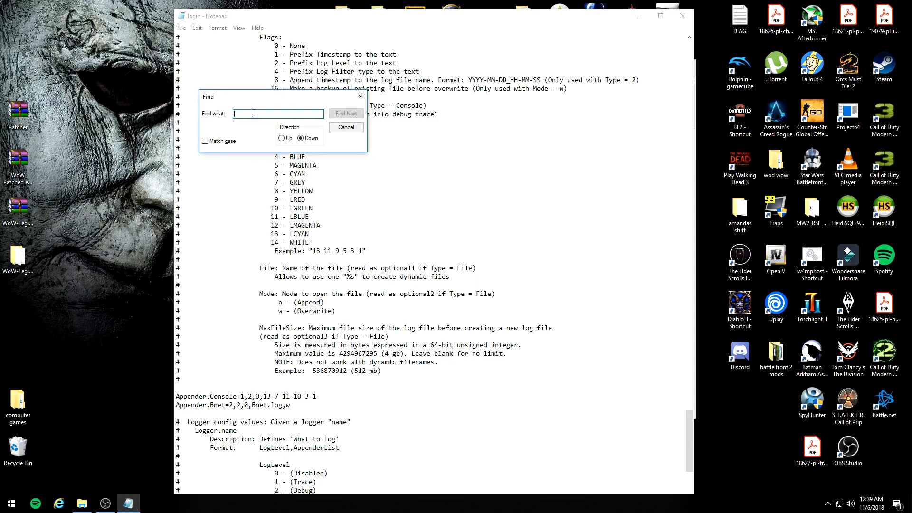
{"action": "type", "text": "192"}
{"action": "key", "text": "Return"}
{"action": "left_click", "coordinate": [475, 289]}
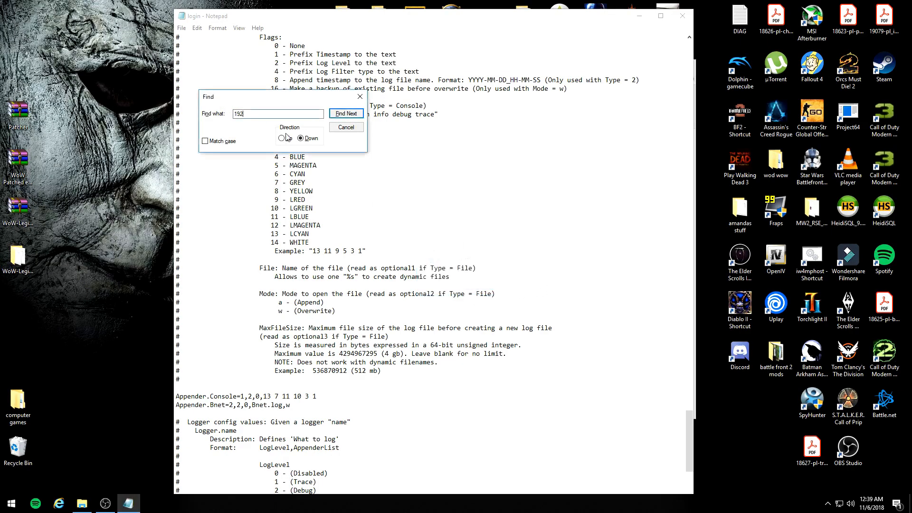
{"action": "left_click", "coordinate": [283, 139]}
{"action": "left_click", "coordinate": [340, 116]}
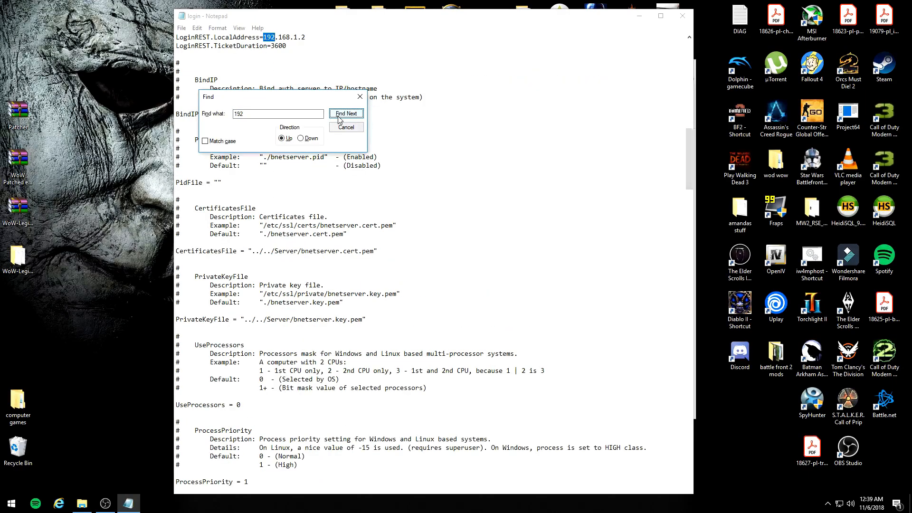
{"action": "left_click", "coordinate": [340, 116]}
{"action": "left_click_drag", "start_coordinate": [266, 96], "coordinate": [381, 103]}
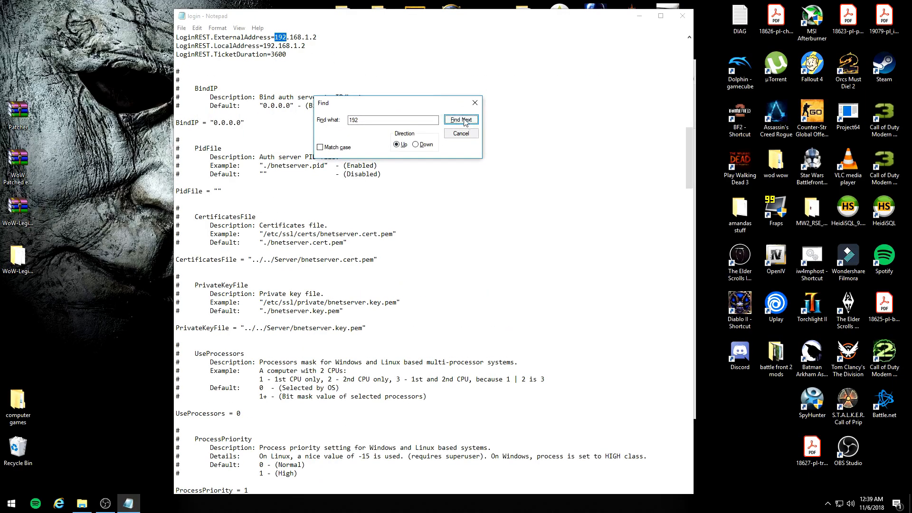
{"action": "left_click", "coordinate": [462, 120]}
{"action": "left_click_drag", "start_coordinate": [388, 37], "coordinate": [487, 37]}
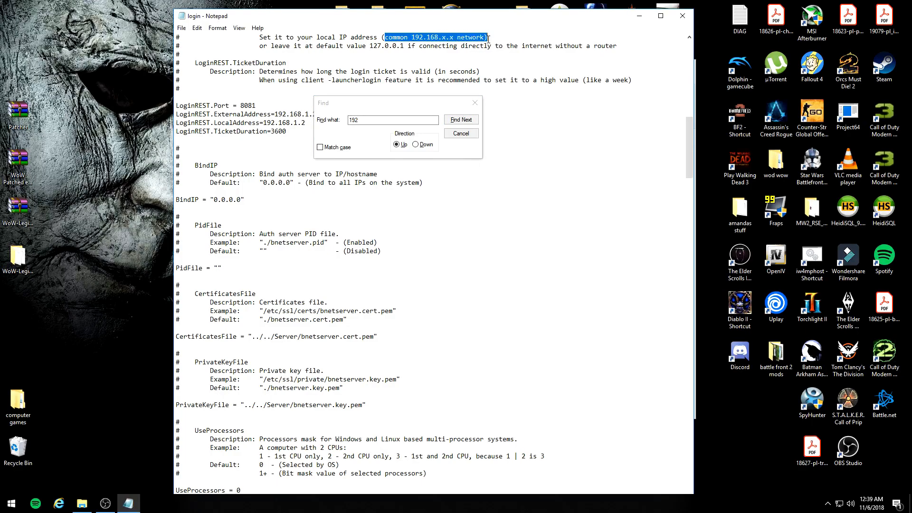
{"action": "left_click", "coordinate": [475, 102]}
{"action": "scroll", "coordinate": [533, 103], "scroll_direction": "up", "scroll_amount": 2}
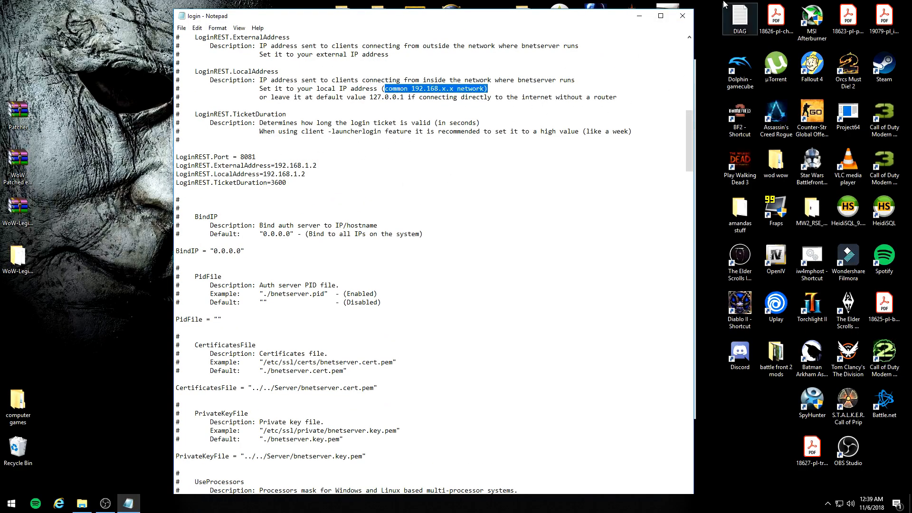
{"action": "left_click", "coordinate": [683, 16]}
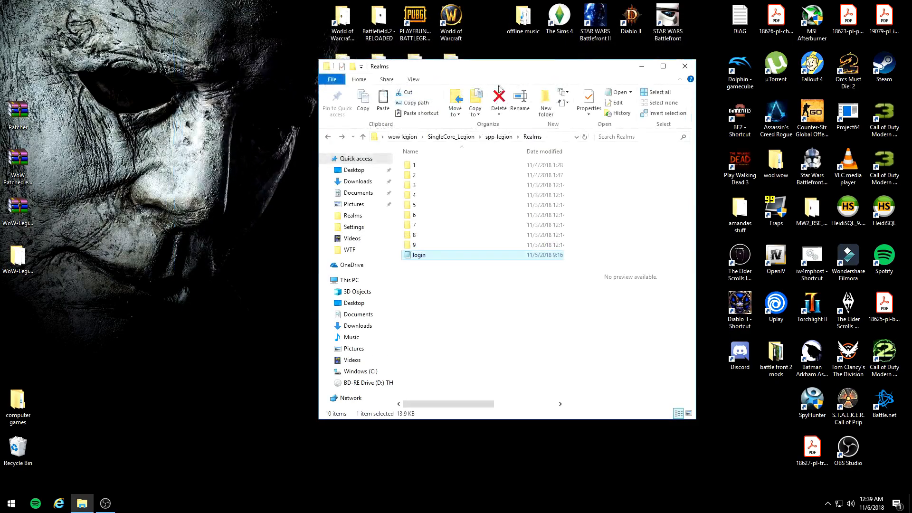
Step: Return to the spp-legion folder, open the World of Warcraft game folder beside it to examine the launcher files, and close it
{"action": "left_click", "coordinate": [328, 137]}
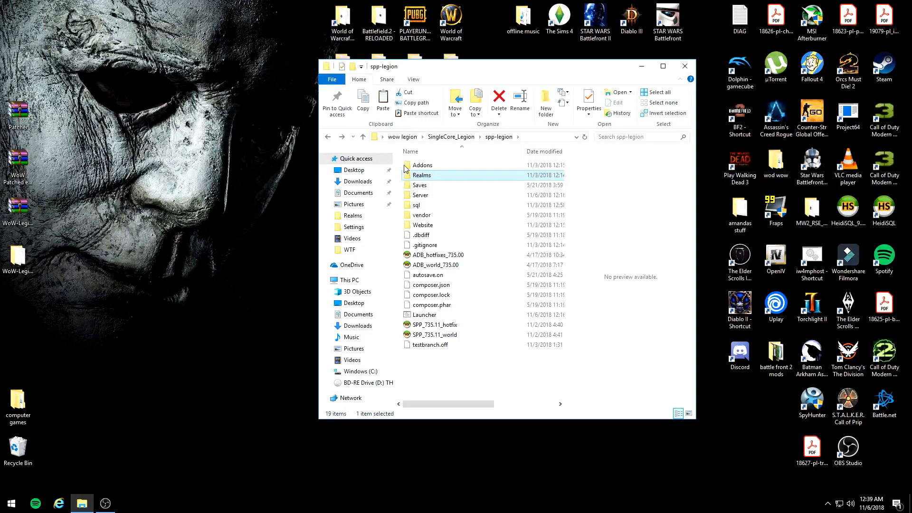
{"action": "left_click_drag", "start_coordinate": [447, 69], "coordinate": [523, 66]}
{"action": "double_click", "coordinate": [350, 23]}
{"action": "left_click_drag", "start_coordinate": [561, 70], "coordinate": [149, 36]}
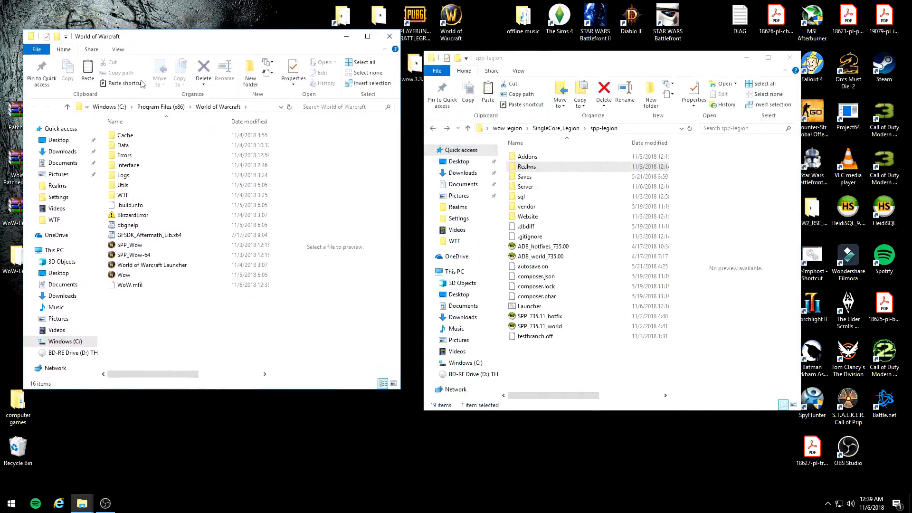
{"action": "left_click", "coordinate": [138, 266]}
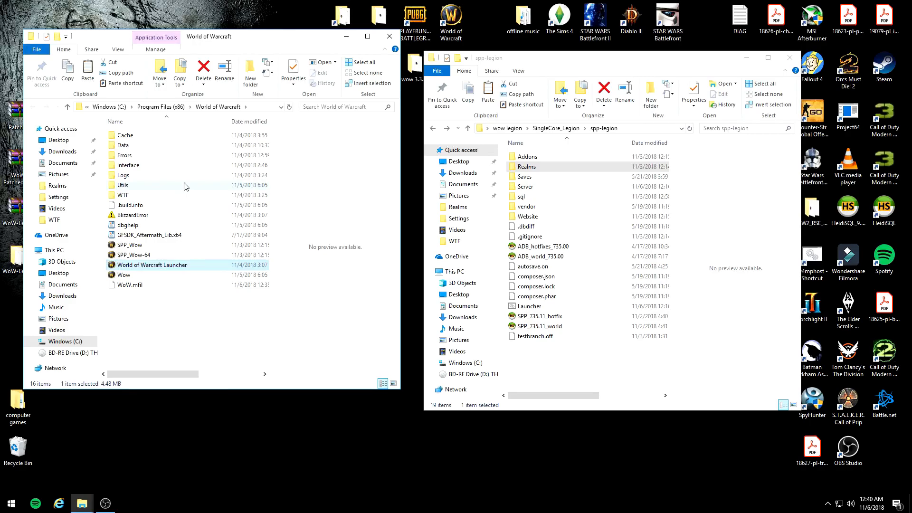
{"action": "left_click_drag", "start_coordinate": [200, 37], "coordinate": [374, 41]}
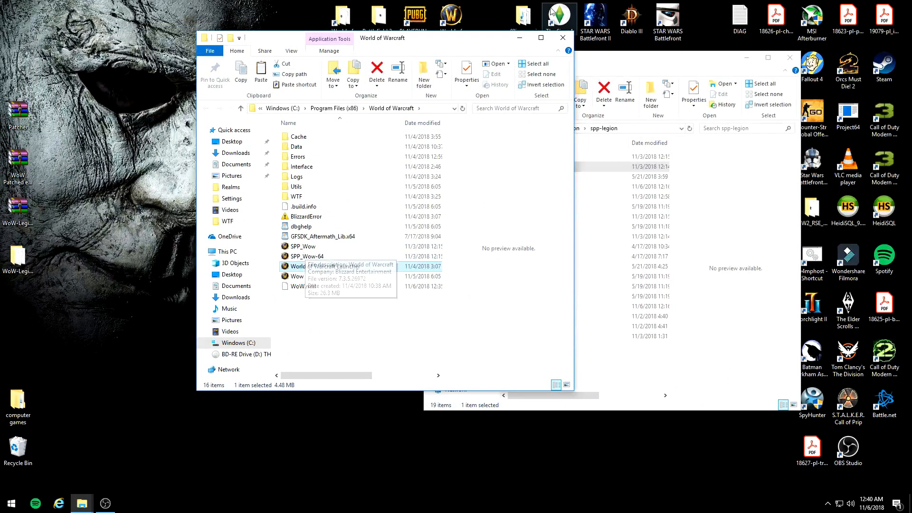
{"action": "left_click", "coordinate": [563, 37]}
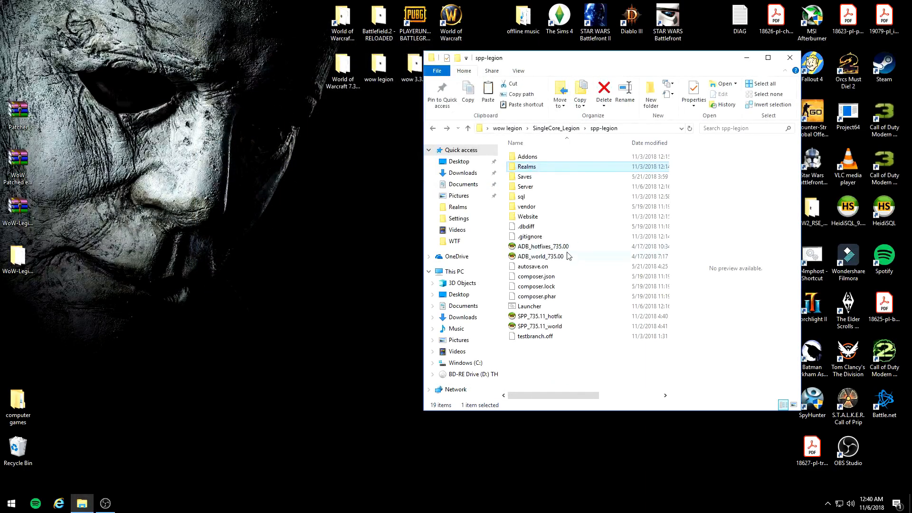
Step: Start the server from Launcher in the spp-legion folder and move the console and folder windows apart
{"action": "double_click", "coordinate": [530, 307]}
{"action": "left_click_drag", "start_coordinate": [143, 43], "coordinate": [163, 68]}
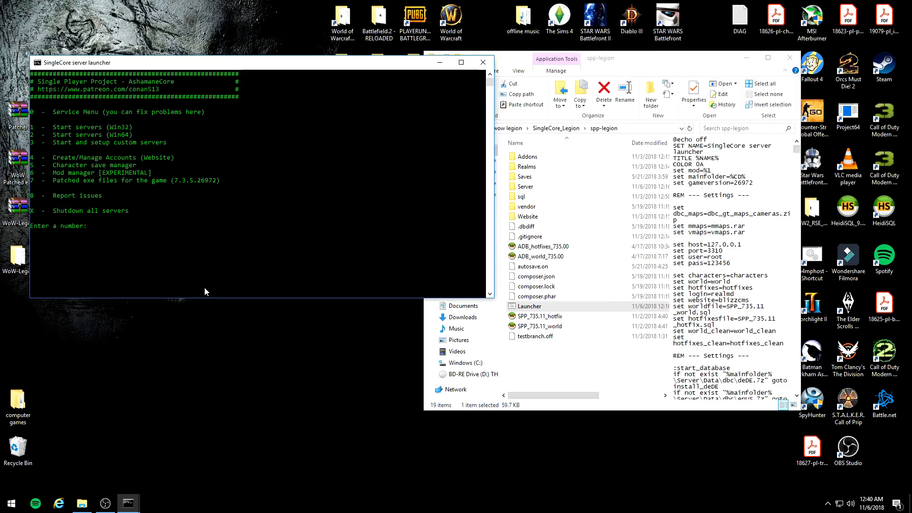
{"action": "left_click_drag", "start_coordinate": [516, 58], "coordinate": [535, 56]}
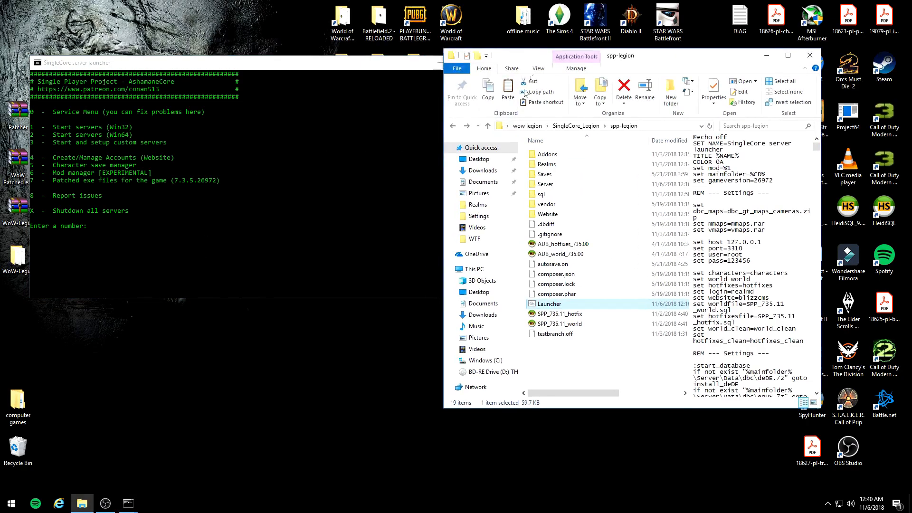
Step: Go back to SingleCore_Legion to point out the Update file, reopen spp-legion, and arrange the folder beside the launcher console
{"action": "left_click", "coordinate": [453, 126]}
{"action": "left_click", "coordinate": [561, 186]}
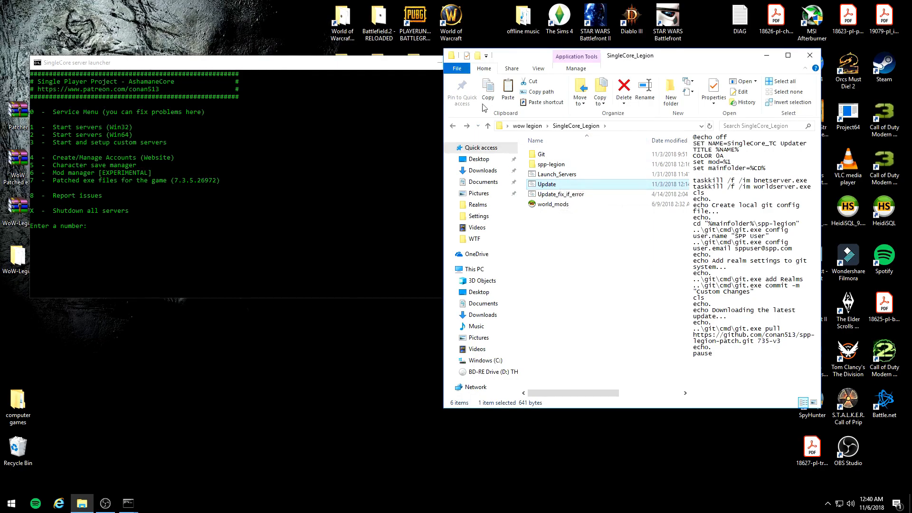
{"action": "double_click", "coordinate": [551, 164]}
{"action": "left_click_drag", "start_coordinate": [159, 66], "coordinate": [232, 84]}
{"action": "left_click_drag", "start_coordinate": [619, 62], "coordinate": [682, 56]}
{"action": "left_click_drag", "start_coordinate": [252, 80], "coordinate": [229, 55]}
Step: Bring up the SingleCore Database console, highlight its port entry, and minimize the console
{"action": "left_click", "coordinate": [129, 504]}
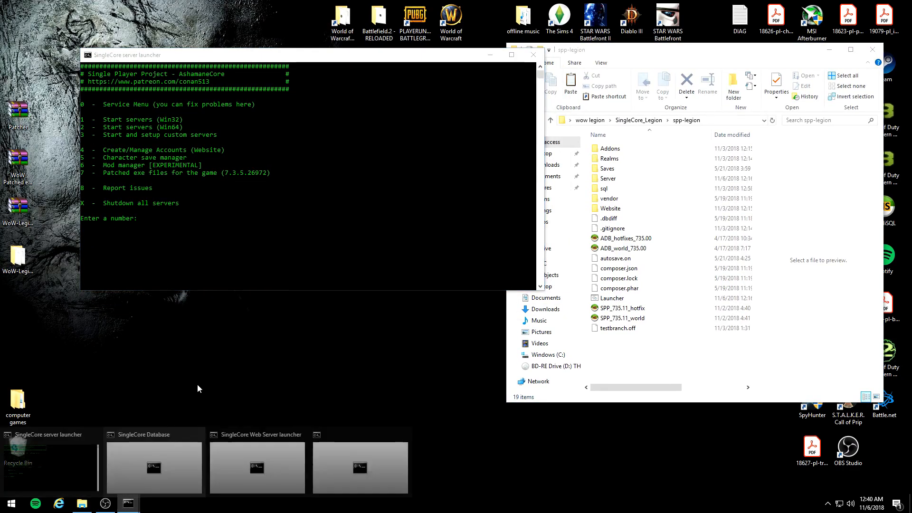
{"action": "left_click", "coordinate": [625, 65]}
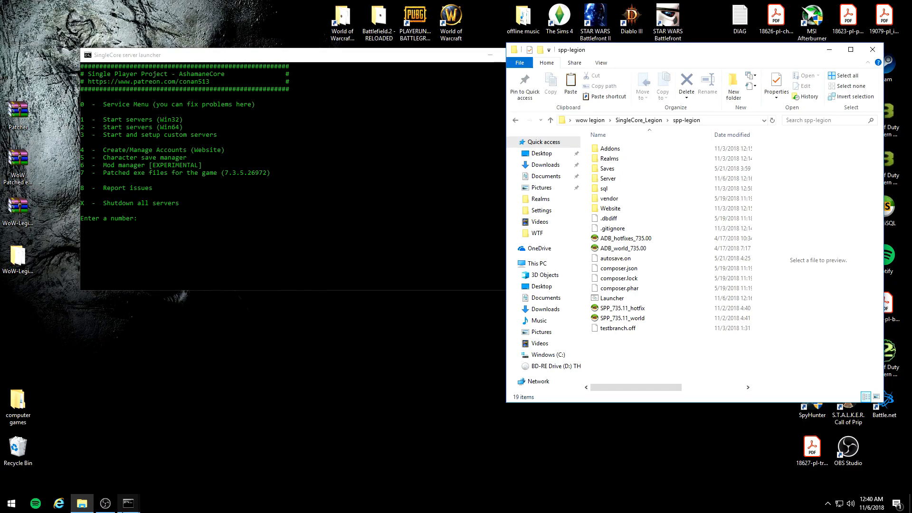
{"action": "left_click", "coordinate": [129, 503]}
{"action": "left_click", "coordinate": [261, 439]}
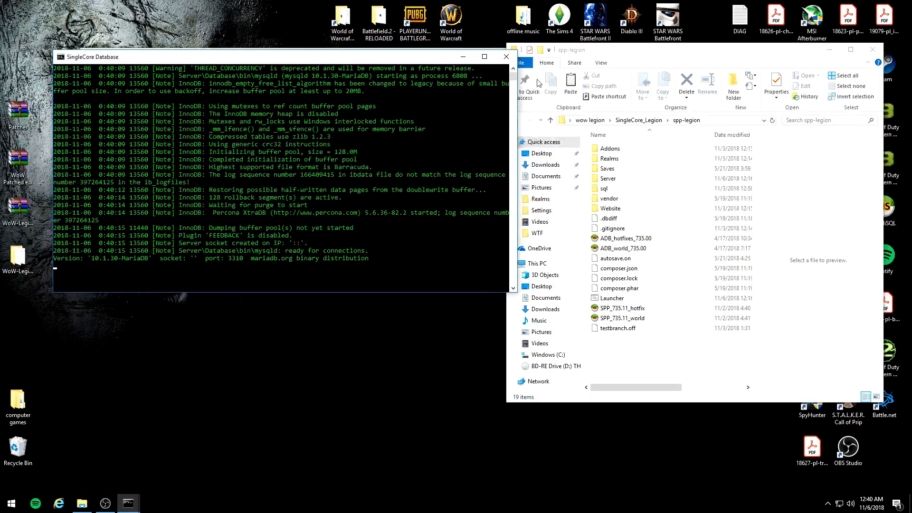
{"action": "left_click_drag", "start_coordinate": [206, 258], "coordinate": [242, 261]}
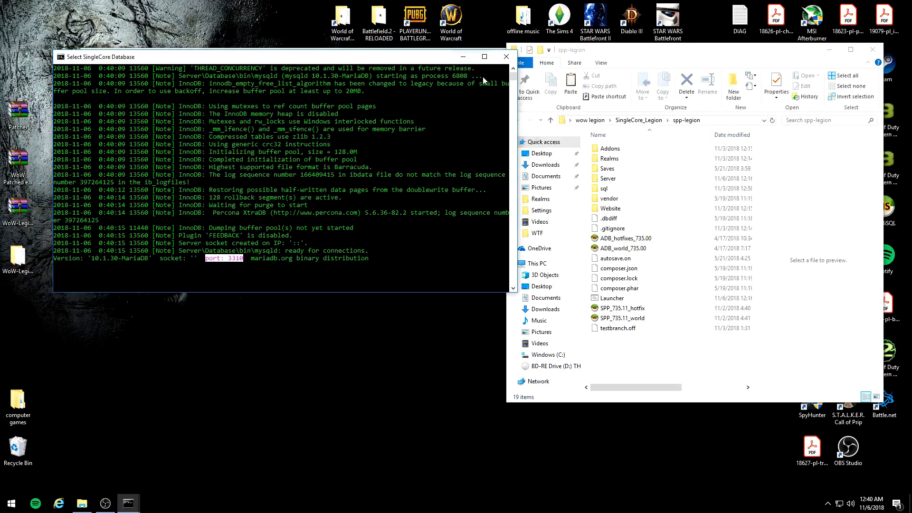
{"action": "left_click", "coordinate": [464, 56]}
Step: Bring up the SingleCore Web Server console, highlight the server website address line, and minimize the console
{"action": "mouse_move", "coordinate": [129, 503]}
{"action": "left_click", "coordinate": [271, 449]}
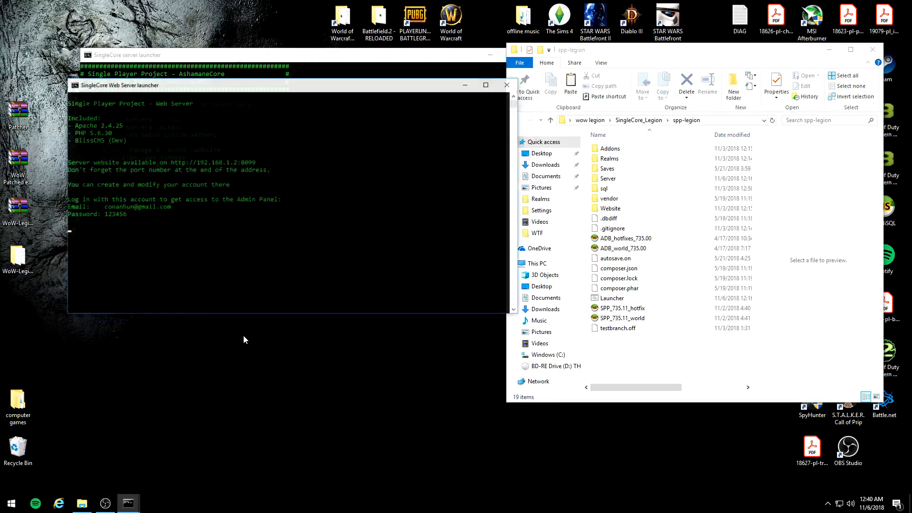
{"action": "left_click_drag", "start_coordinate": [73, 151], "coordinate": [272, 149]}
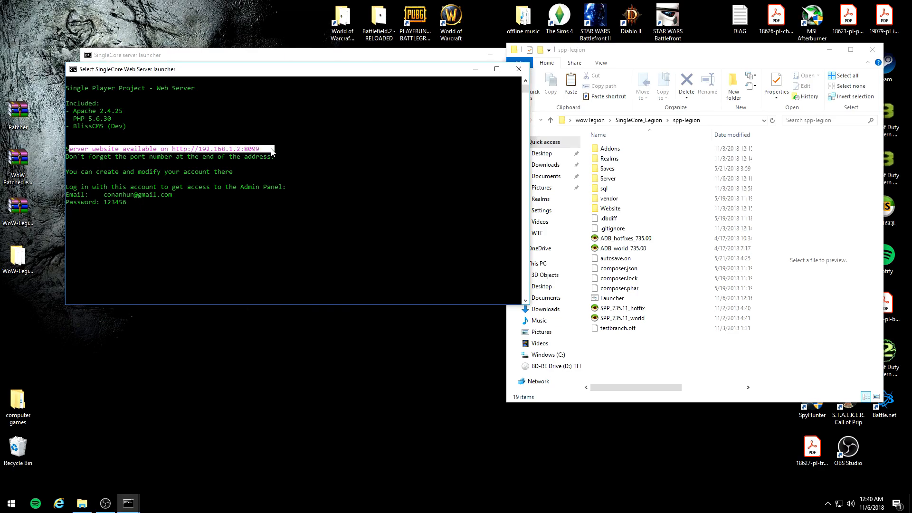
{"action": "left_click", "coordinate": [476, 70]}
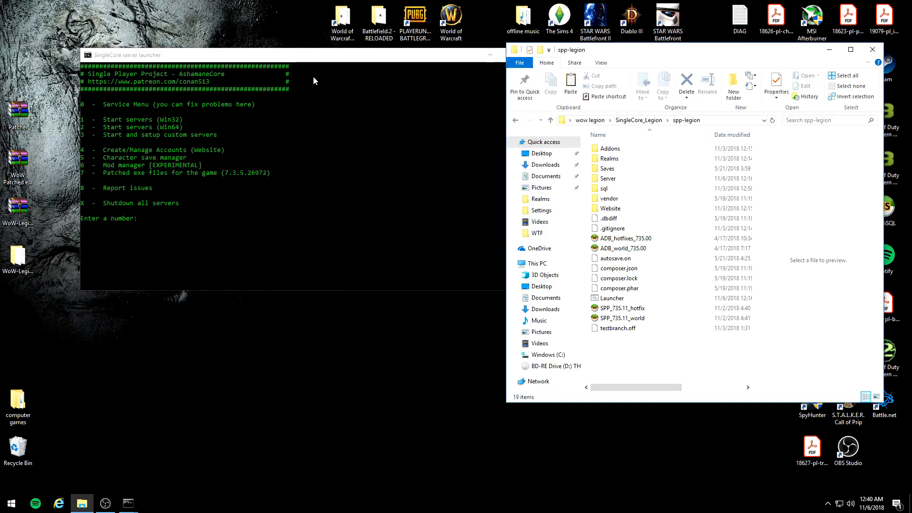
Step: Choose option 4 in the server launcher to open the account website, and look over its address and home page
{"action": "left_click", "coordinate": [490, 55]}
{"action": "mouse_move", "coordinate": [128, 504]}
{"action": "left_click", "coordinate": [76, 469]}
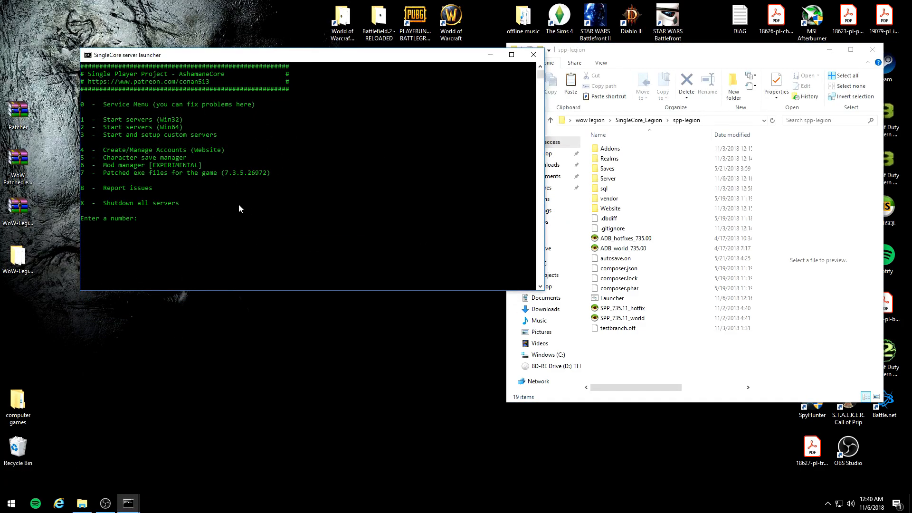
{"action": "type", "text": "4"}
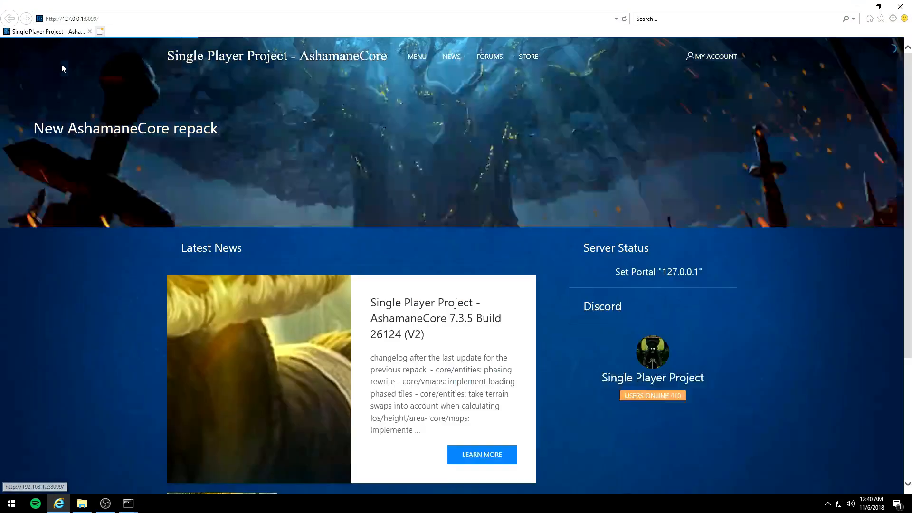
{"action": "left_click", "coordinate": [62, 20]}
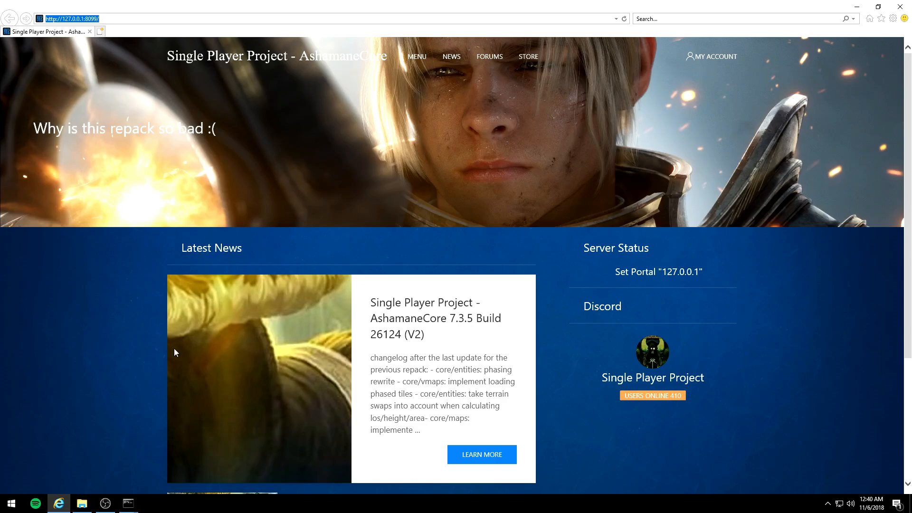
{"action": "scroll", "coordinate": [753, 243], "scroll_direction": "down", "scroll_amount": 3}
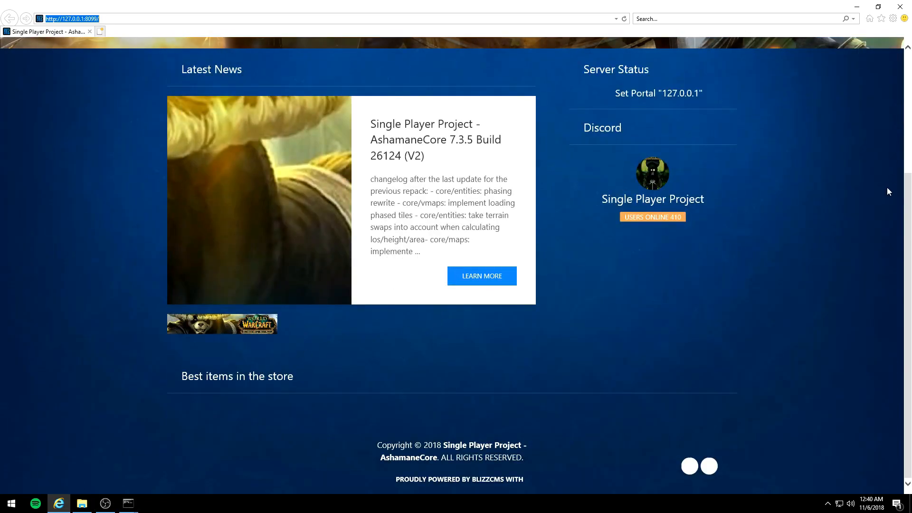
{"action": "scroll", "coordinate": [891, 184], "scroll_direction": "up", "scroll_amount": 3}
Step: Open the Create a Free Account registration form from the website's account area
{"action": "left_click", "coordinate": [711, 56]}
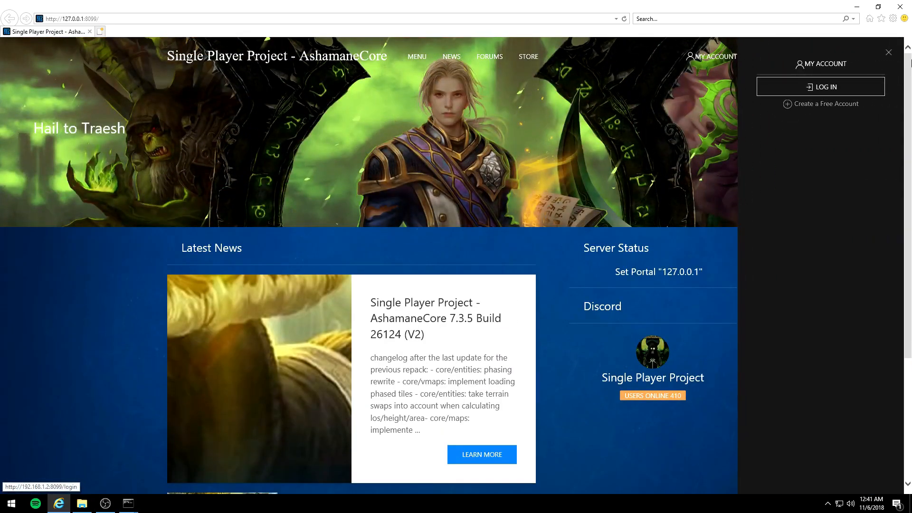
{"action": "left_click", "coordinate": [696, 66]}
{"action": "left_click", "coordinate": [720, 56]}
{"action": "left_click", "coordinate": [831, 105]}
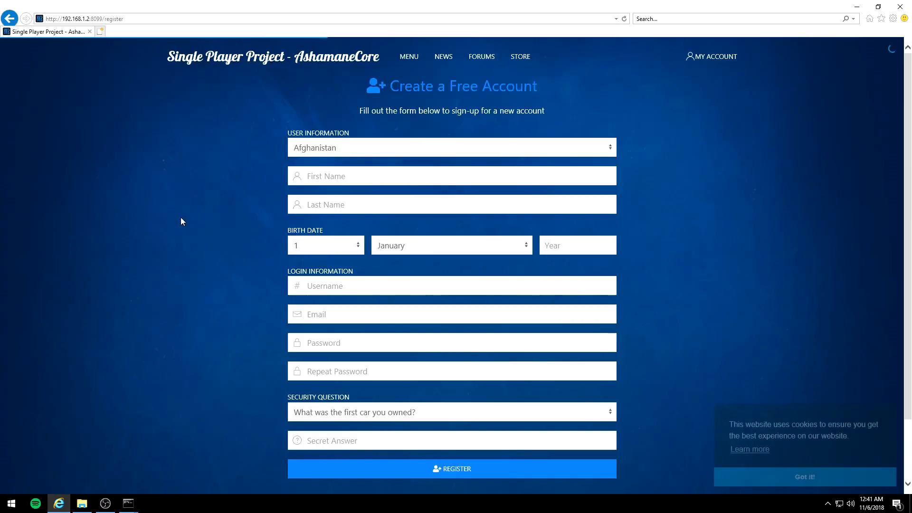
Step: Fill in the two name fields and the birth year under the form's user information
{"action": "left_click", "coordinate": [319, 178]}
{"action": "type", "text": "sfsdffsd"}
{"action": "left_click", "coordinate": [321, 209]}
{"action": "type", "text": "sdfsdfsdf"}
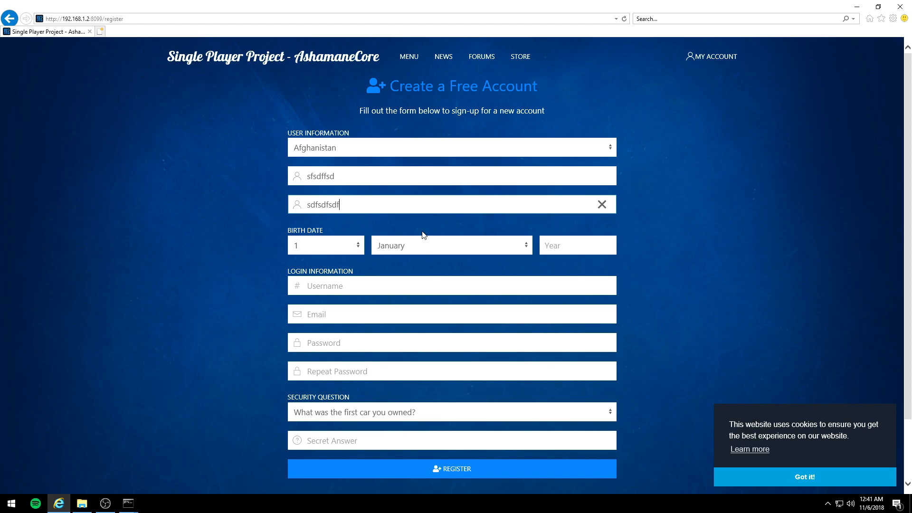
{"action": "scroll", "coordinate": [563, 169], "scroll_direction": "down", "scroll_amount": 2}
{"action": "left_click", "coordinate": [562, 172]}
{"action": "type", "text": "1983"}
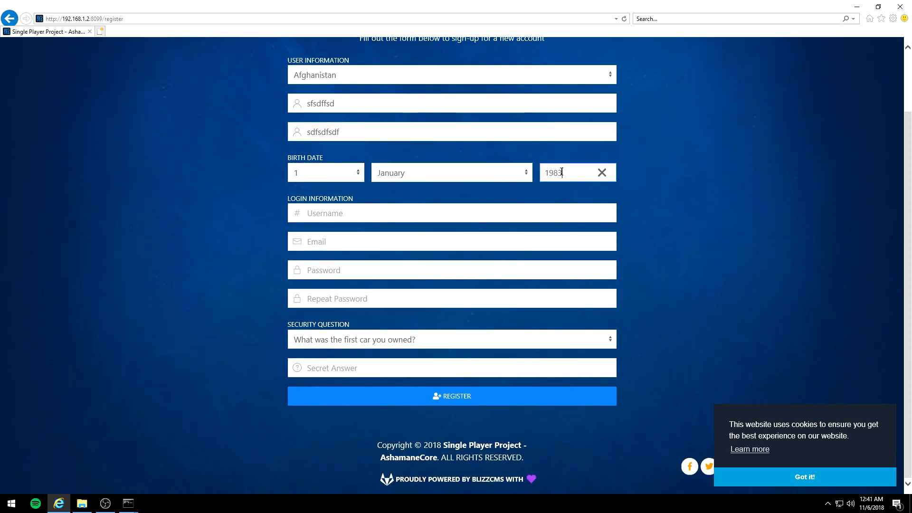
Step: Enter flamethrowerman as the username and fill in the account's email under login information
{"action": "left_click", "coordinate": [368, 216]}
{"action": "type", "text": "flamw"}
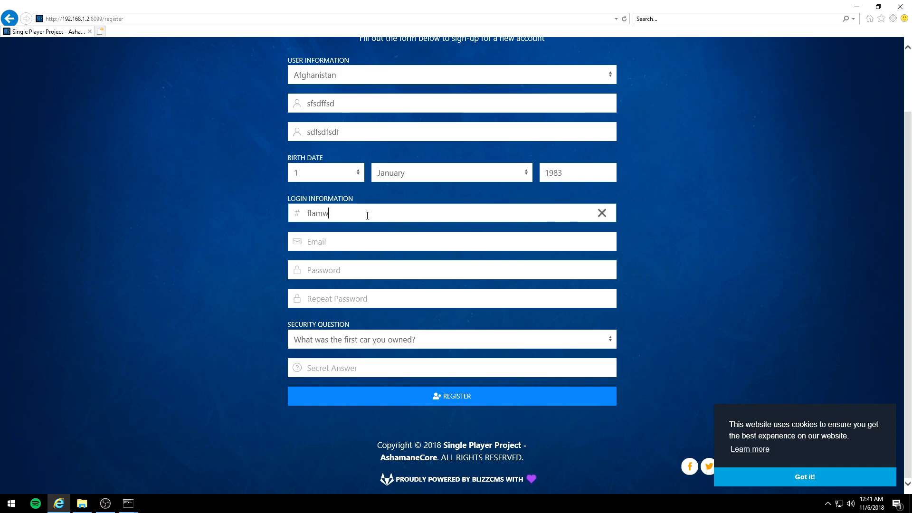
{"action": "type", "text": "throwerman"}
{"action": "key", "text": "BackSpace"}
{"action": "left_click", "coordinate": [342, 247]}
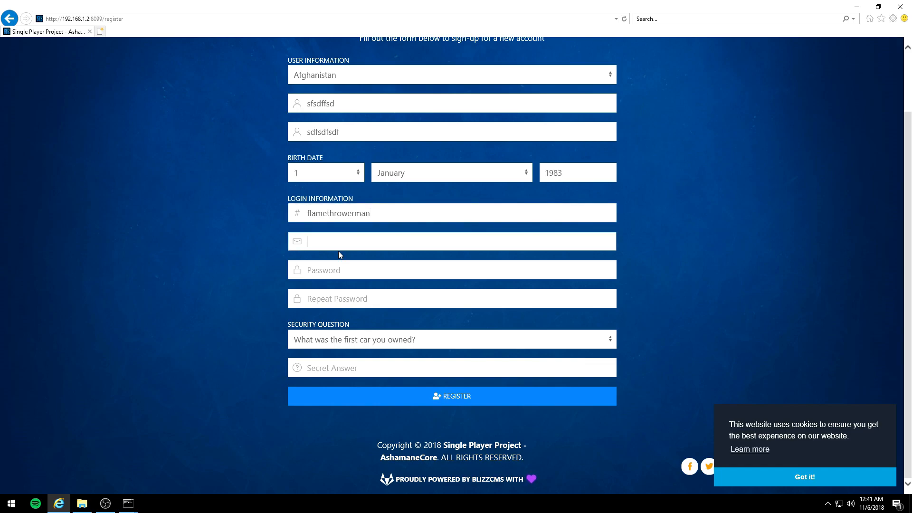
{"action": "type", "text": "email@email.com"}
Step: Enter and repeat the account password, fill in the secret answer, and close the browser without registering
{"action": "left_click", "coordinate": [316, 269]}
{"action": "type", "text": "•••••••"}
{"action": "left_click", "coordinate": [366, 306]}
{"action": "type", "text": "•••••••"}
{"action": "left_click", "coordinate": [375, 368]}
{"action": "type", "text": "••••"}
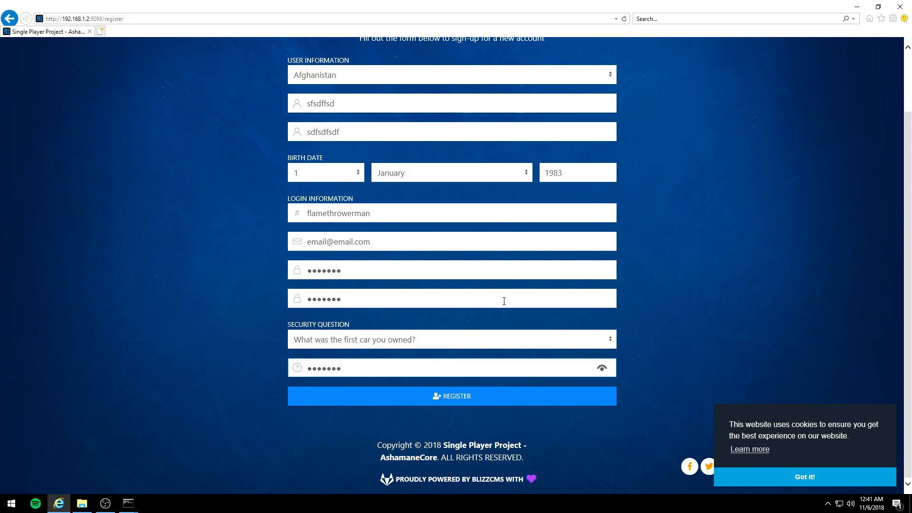
{"action": "left_click", "coordinate": [900, 6]}
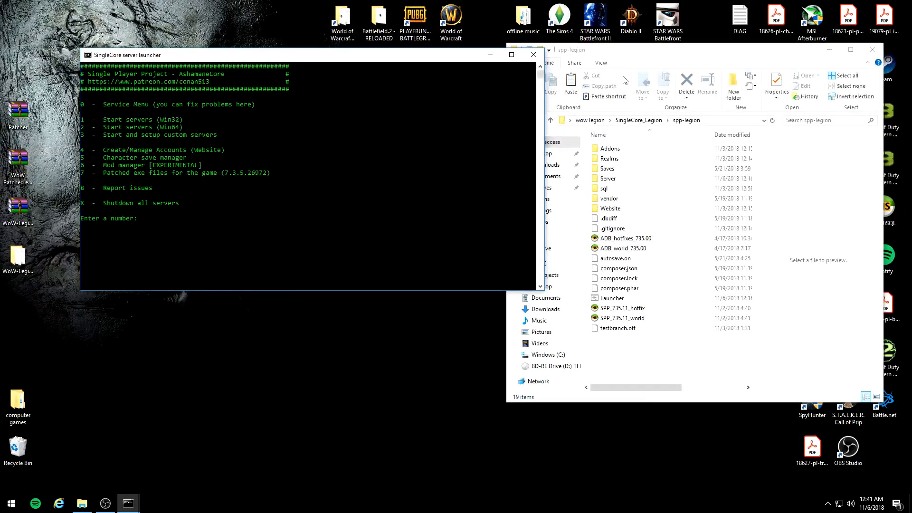
Step: Start HeidiSQL, minimize the spp-legion folder, and place the session manager over the server launcher
{"action": "left_click_drag", "start_coordinate": [756, 63], "coordinate": [276, 64]}
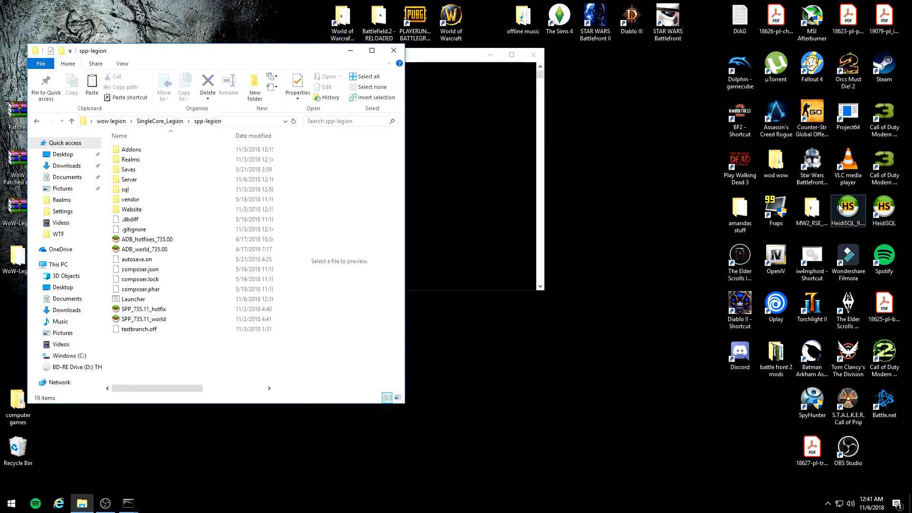
{"action": "double_click", "coordinate": [885, 209]}
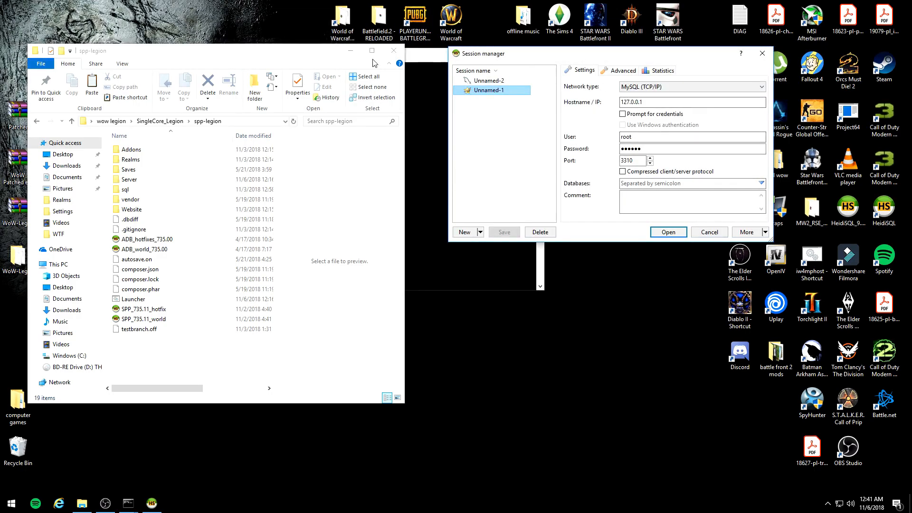
{"action": "left_click", "coordinate": [355, 49]}
{"action": "left_click_drag", "start_coordinate": [498, 56], "coordinate": [345, 82]}
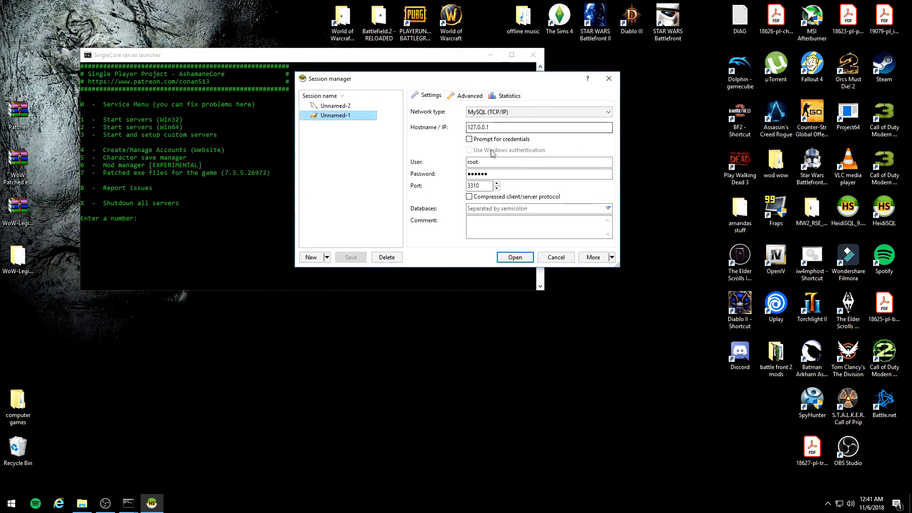
Step: Re-enter the root password for the Unnamed-1 session on 127.0.0.1 and open the database connection
{"action": "left_click_drag", "start_coordinate": [520, 175], "coordinate": [401, 177]}
{"action": "key", "text": "BackSpace"}
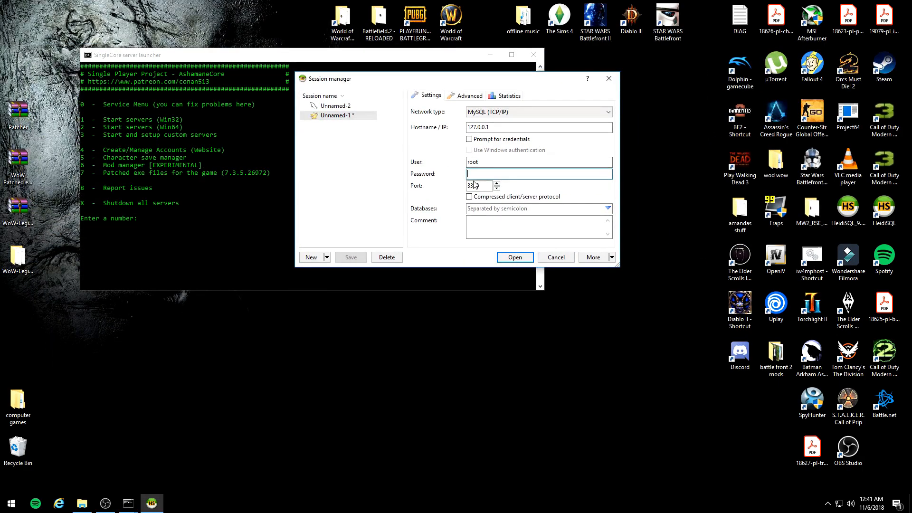
{"action": "type", "text": "•••"}
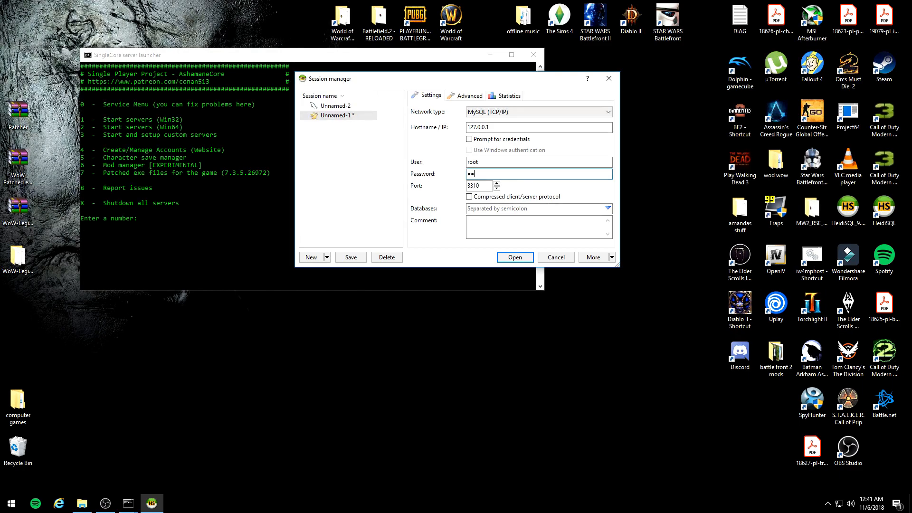
{"action": "type", "text": "••"}
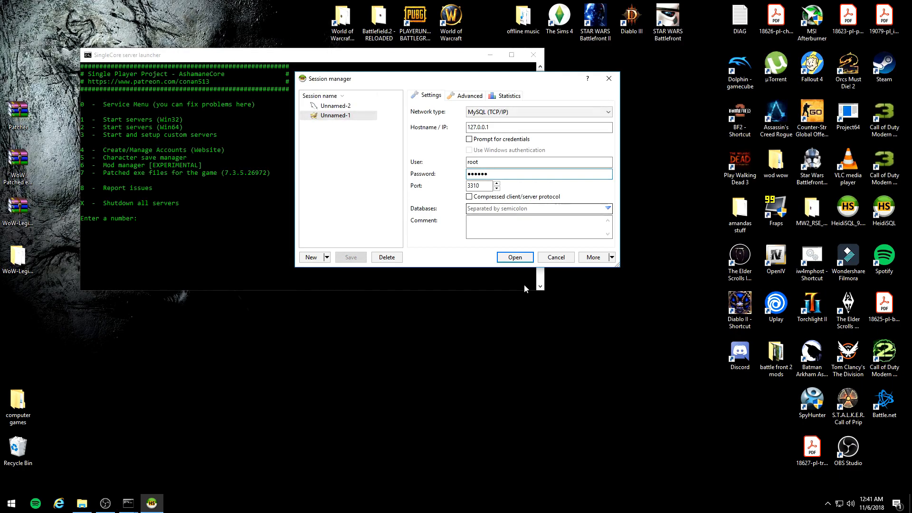
{"action": "left_click", "coordinate": [516, 257]}
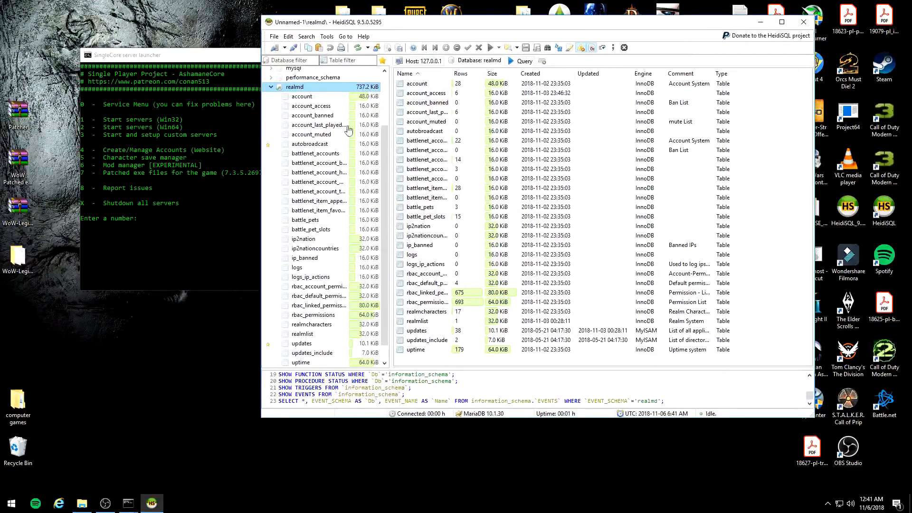
Step: Show the data of the account table in the realmd database and examine the accounts with ids 27 and 28
{"action": "left_click", "coordinate": [306, 98]}
{"action": "left_click", "coordinate": [573, 63]}
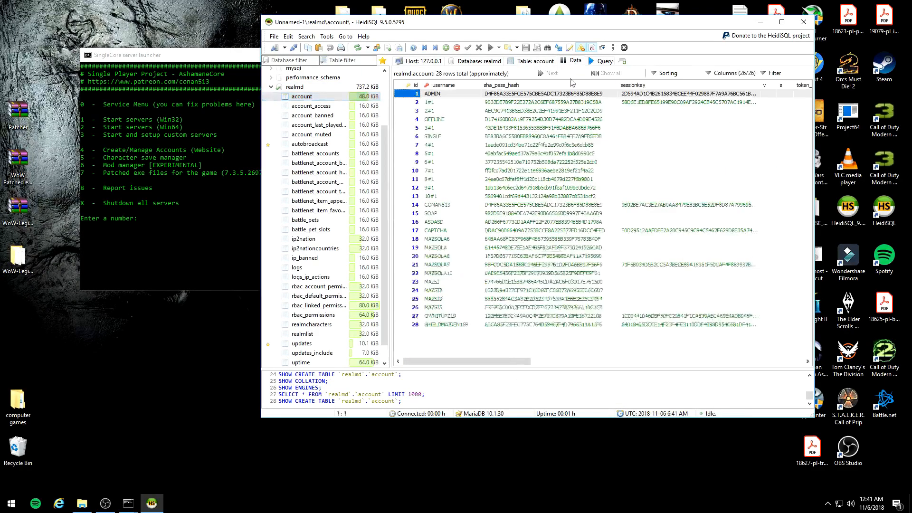
{"action": "left_click", "coordinate": [450, 316]}
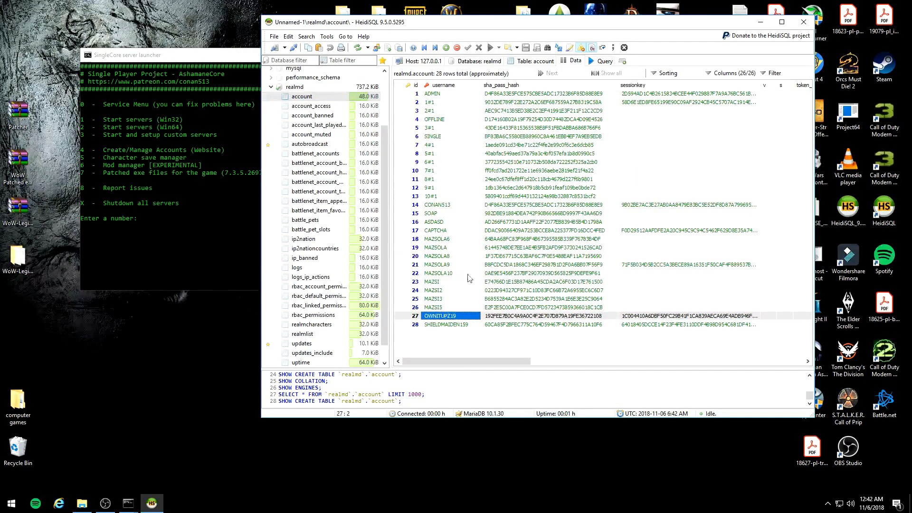
{"action": "left_click", "coordinate": [444, 325]}
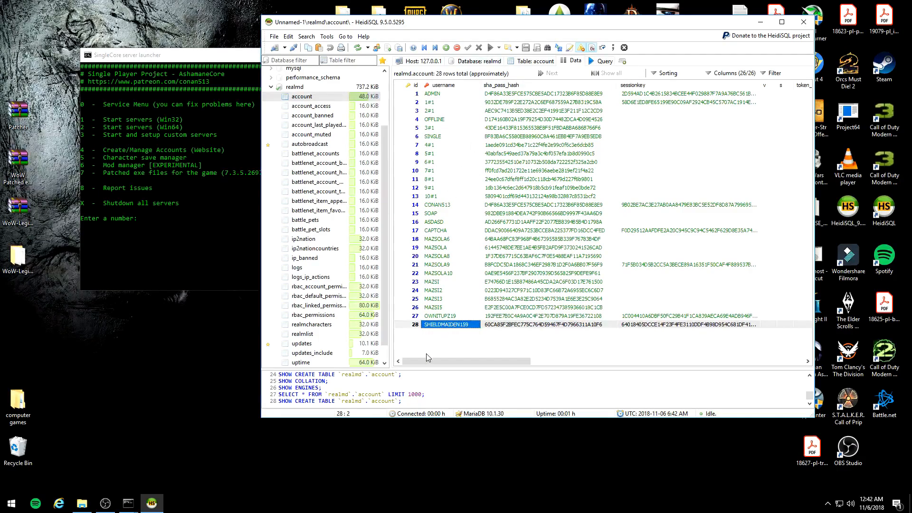
{"action": "left_click", "coordinate": [414, 319]}
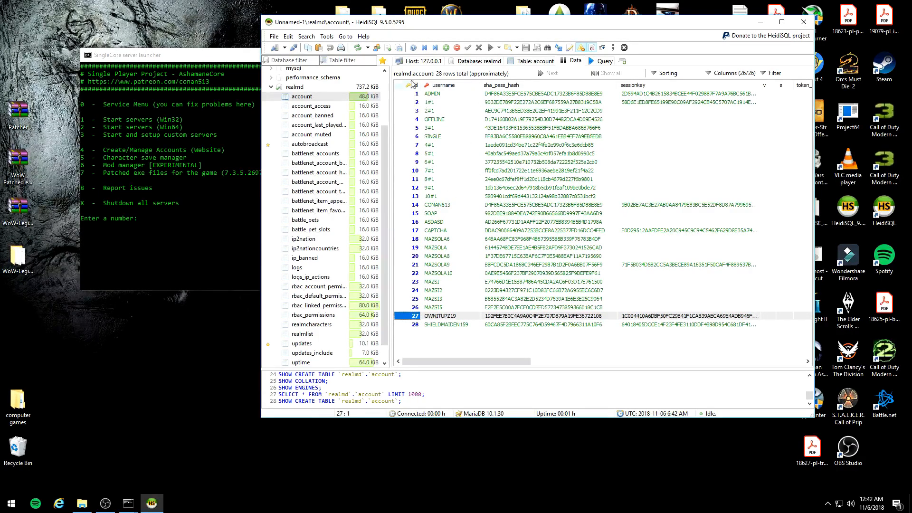
{"action": "left_click", "coordinate": [412, 324]}
{"action": "left_click", "coordinate": [413, 317]}
Step: Open the account_access table and check the gmlevel values for account ids 27 and 28
{"action": "left_click", "coordinate": [312, 105]}
{"action": "left_click", "coordinate": [411, 128]}
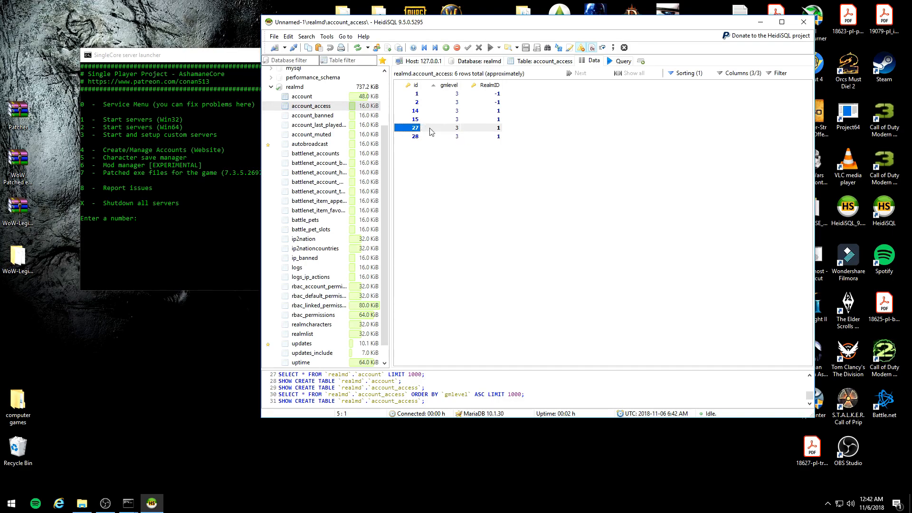
{"action": "left_click", "coordinate": [451, 138]}
{"action": "left_click", "coordinate": [445, 95]}
{"action": "left_click", "coordinate": [443, 138]}
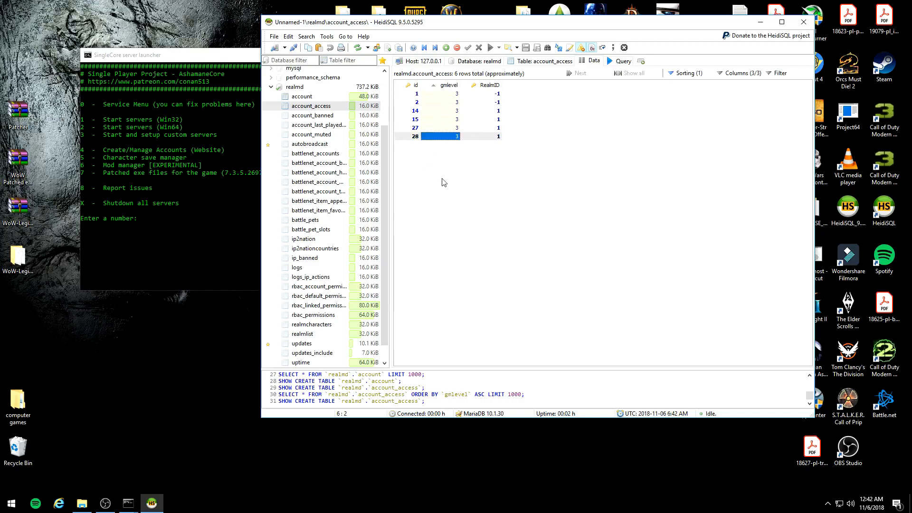
Step: Open the realmlist table in the realmd database and check the Trinitycore realm's address, localAddress and gamebuild values
{"action": "left_click", "coordinate": [311, 334]}
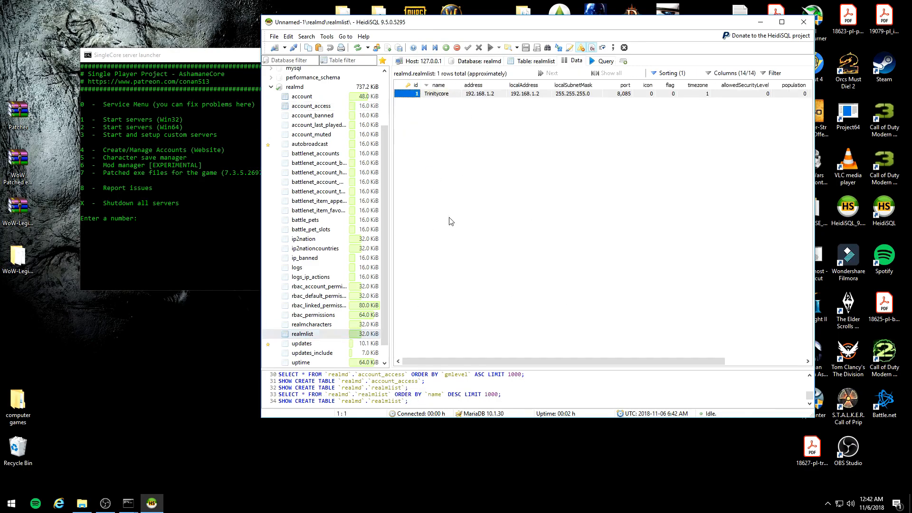
{"action": "left_click", "coordinate": [480, 95]}
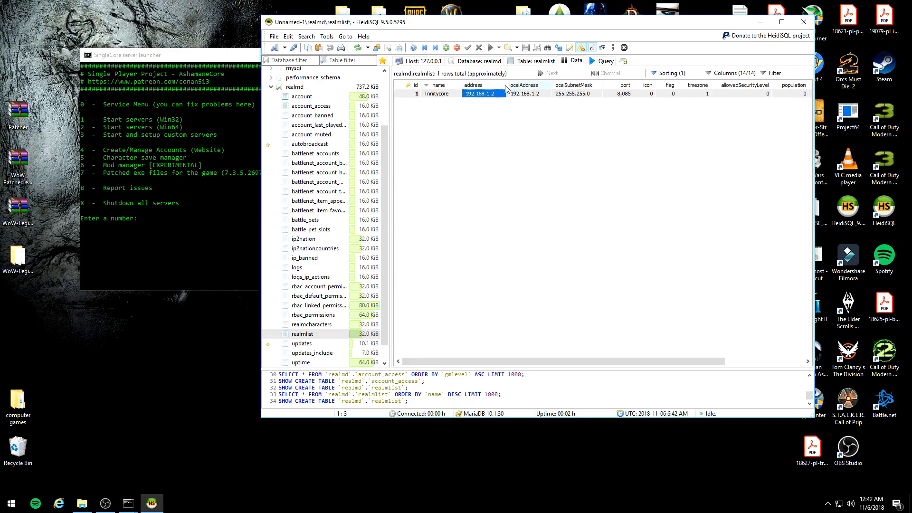
{"action": "left_click", "coordinate": [526, 95]}
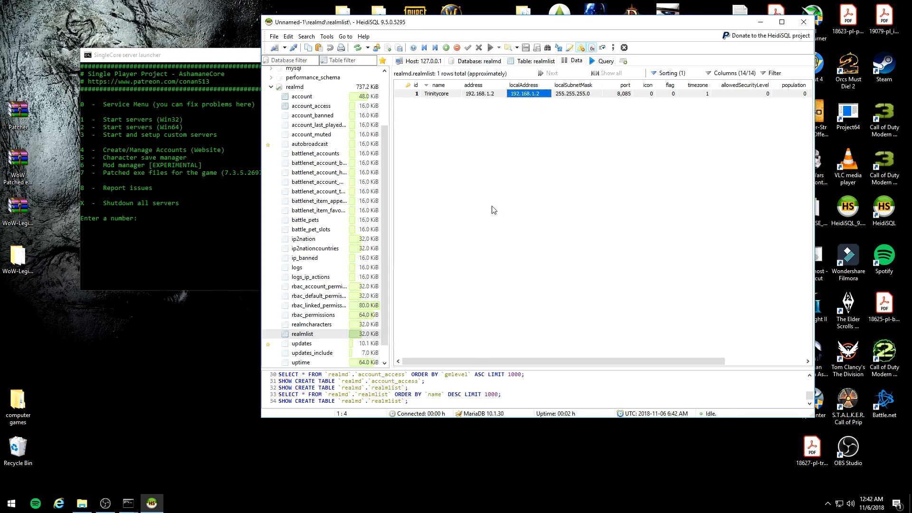
{"action": "left_click", "coordinate": [494, 95]}
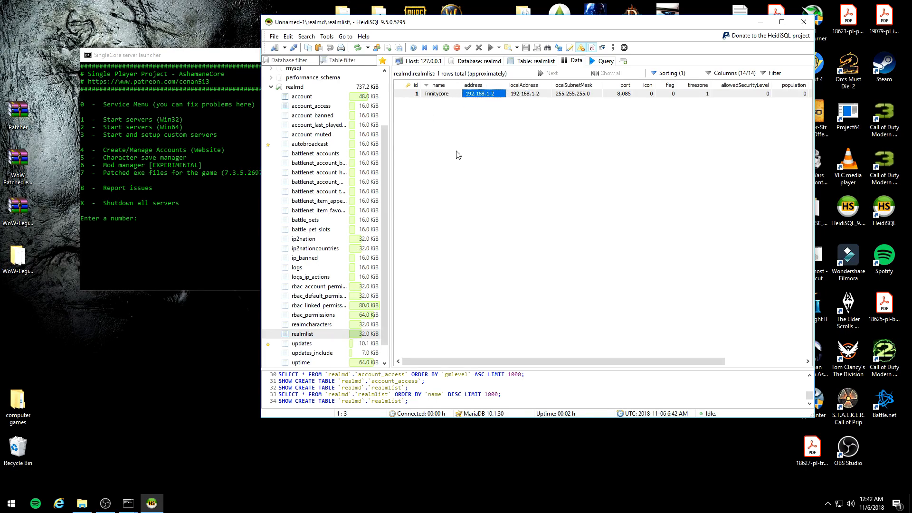
{"action": "left_click", "coordinate": [512, 96]}
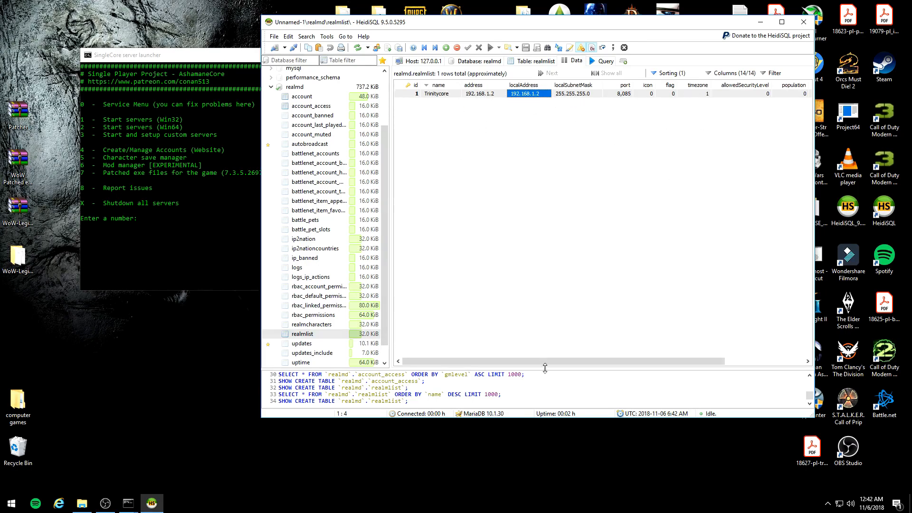
{"action": "left_click_drag", "start_coordinate": [528, 362], "coordinate": [713, 330]}
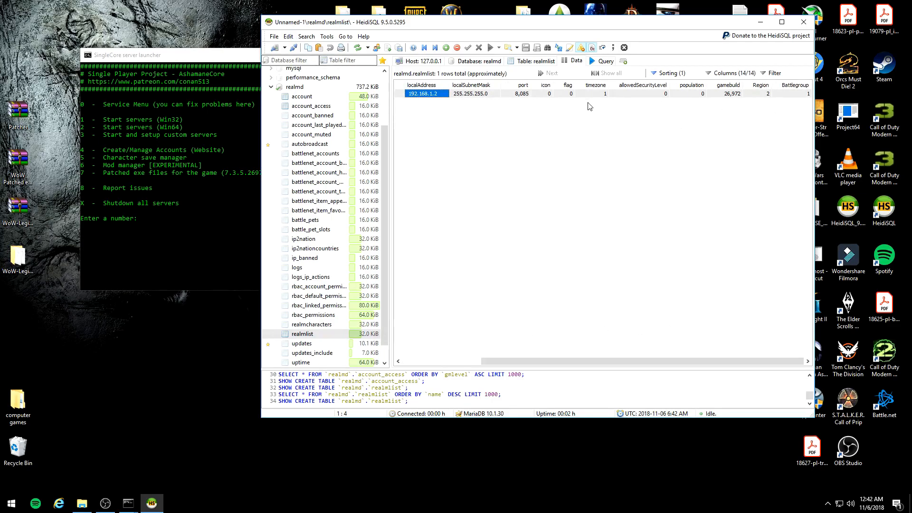
{"action": "left_click", "coordinate": [737, 95]}
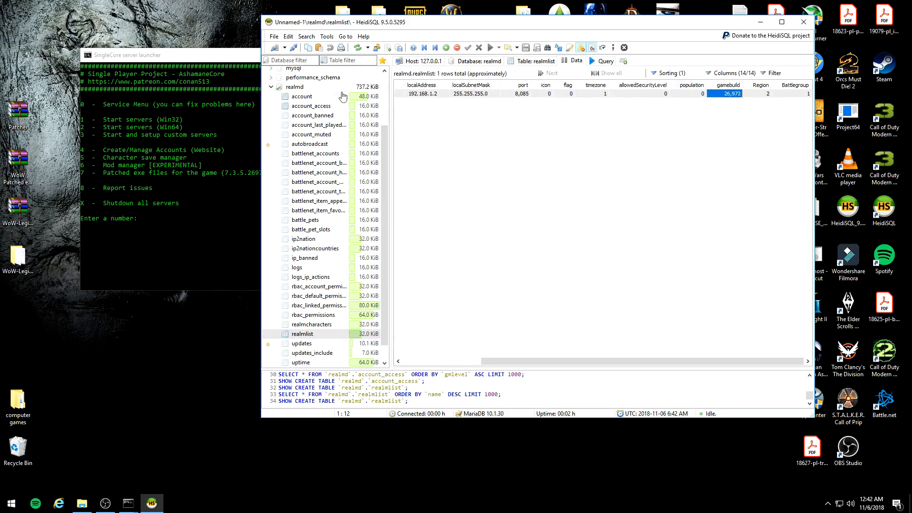
Step: Minimize the server launcher, open the World of Warcraft folder beside the database window, and compare the SPP_Wow-64 file with the gamebuild value
{"action": "left_click_drag", "start_coordinate": [435, 26], "coordinate": [531, 106]}
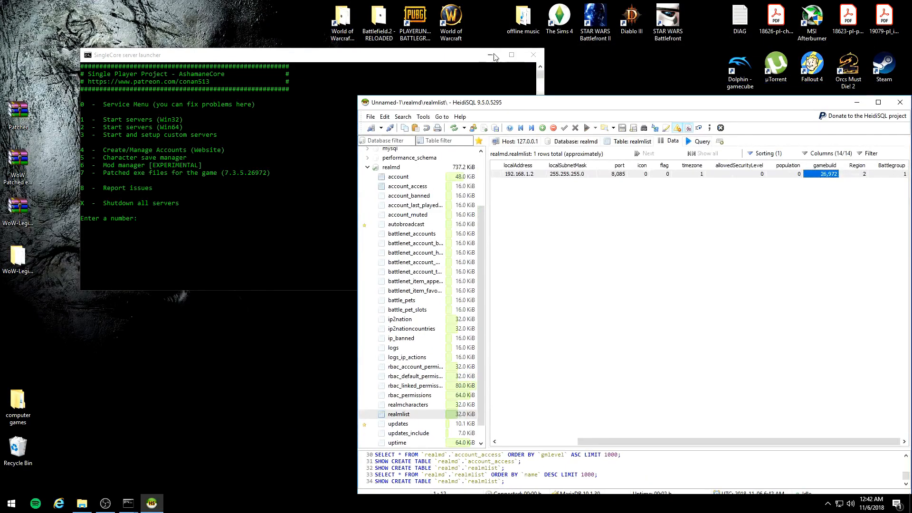
{"action": "left_click", "coordinate": [495, 56]}
{"action": "double_click", "coordinate": [342, 19]}
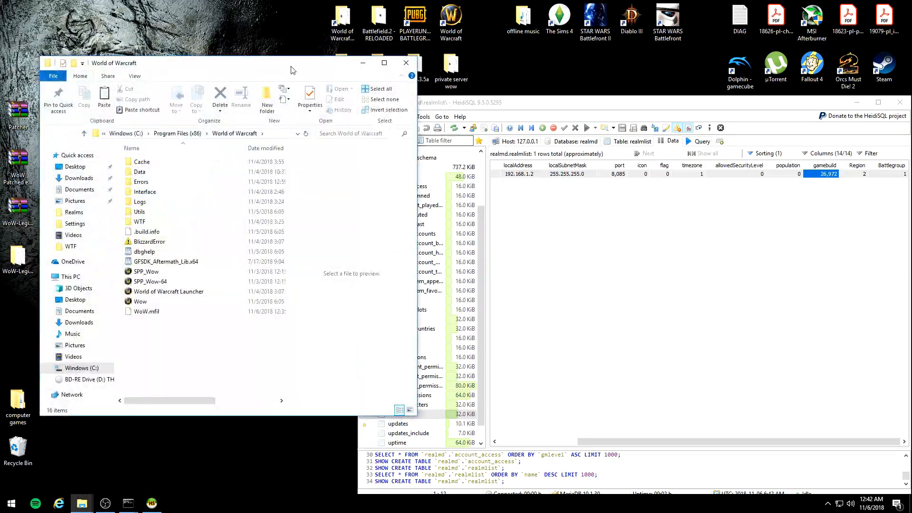
{"action": "left_click_drag", "start_coordinate": [292, 70], "coordinate": [241, 72]}
{"action": "left_click_drag", "start_coordinate": [486, 106], "coordinate": [512, 19]}
{"action": "left_click", "coordinate": [220, 284]}
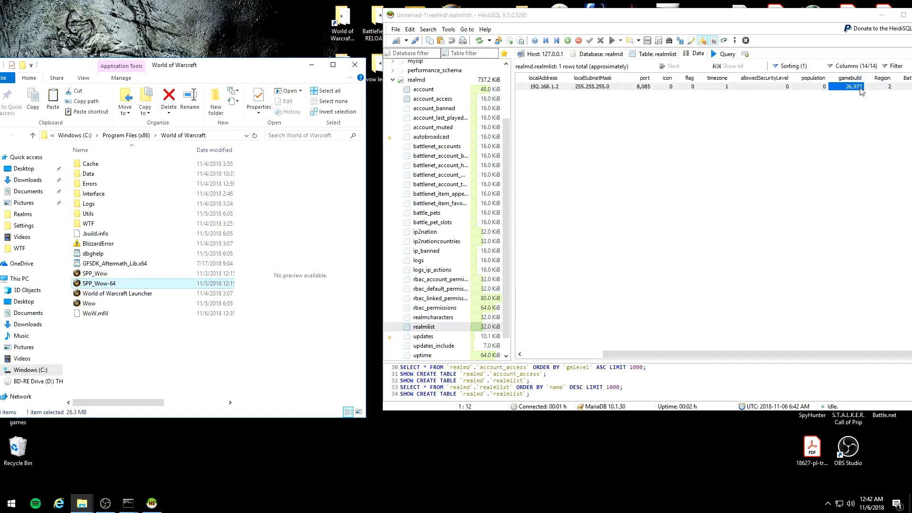
{"action": "mouse_move", "coordinate": [132, 289]}
Step: Close HeidiSQL and move the World of Warcraft folder window out of the way
{"action": "left_click_drag", "start_coordinate": [734, 21], "coordinate": [585, 54]}
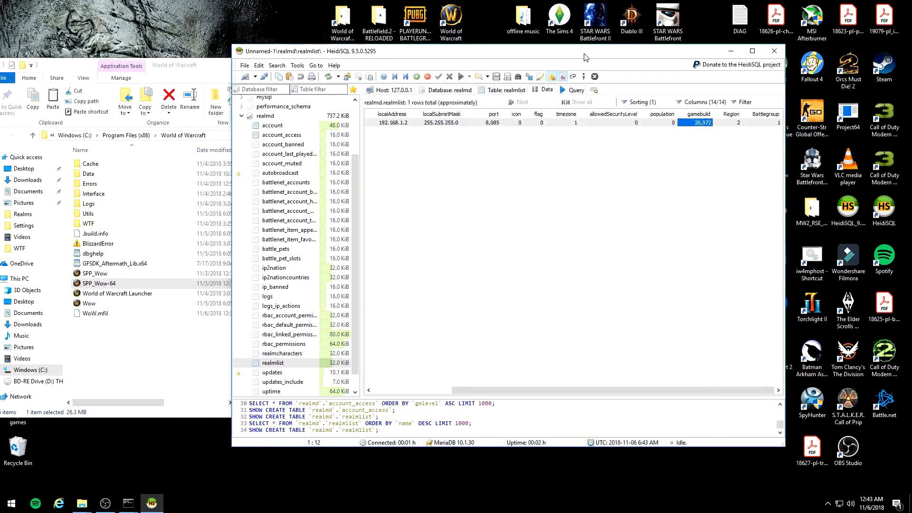
{"action": "left_click", "coordinate": [774, 51]}
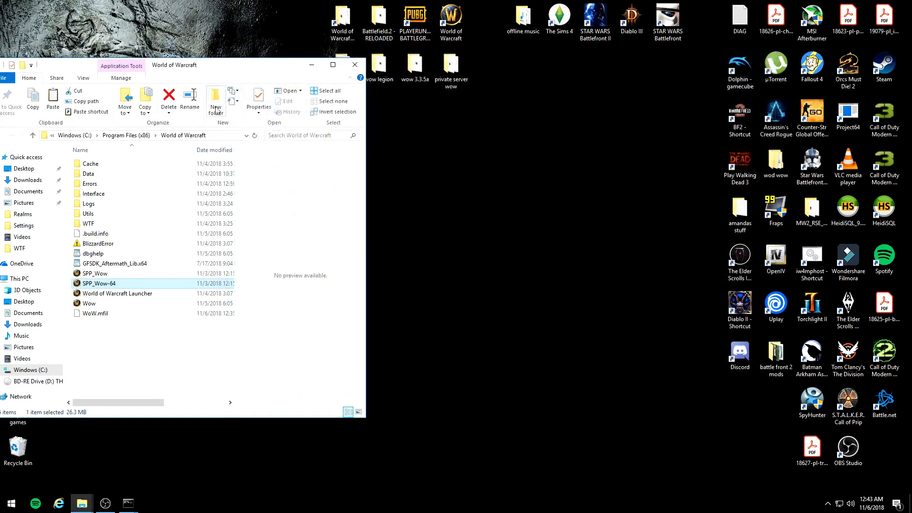
{"action": "left_click_drag", "start_coordinate": [198, 72], "coordinate": [644, 42]}
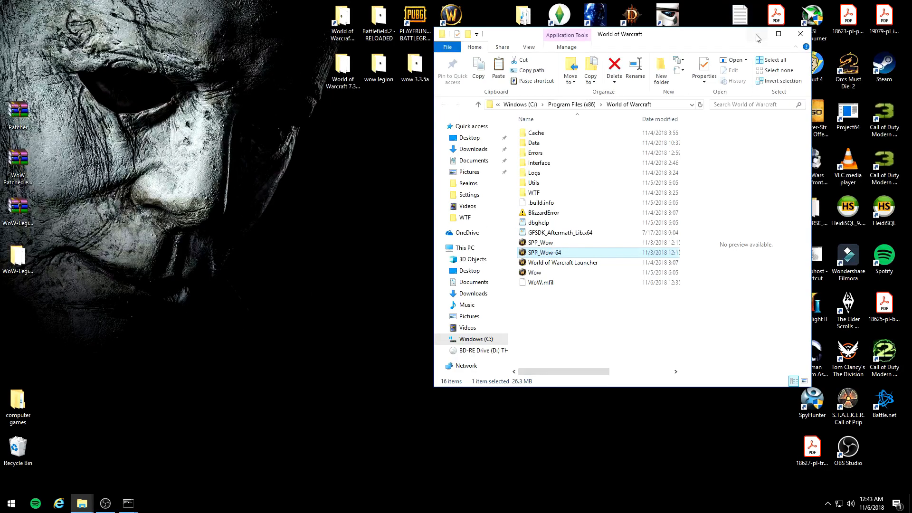
Step: Bring back the SingleCore server launcher and try to start the Win64 servers with option 2
{"action": "mouse_move", "coordinate": [129, 504]}
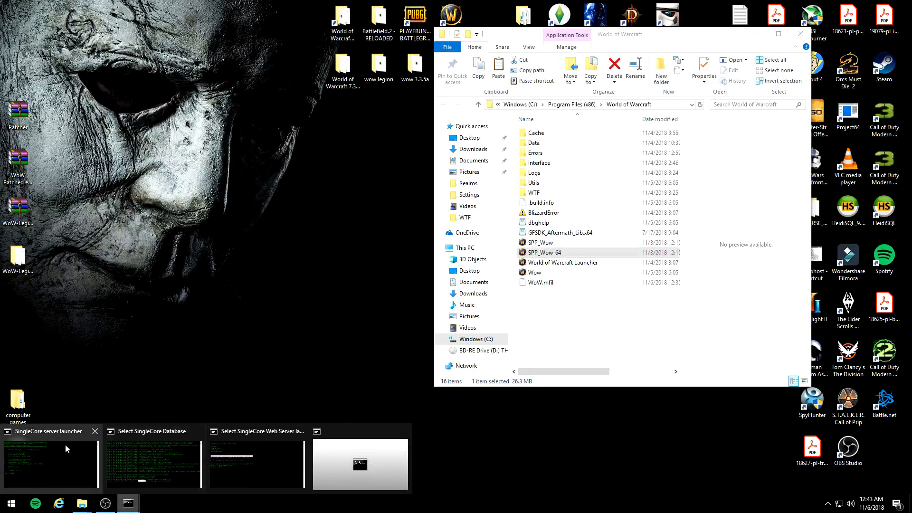
{"action": "left_click", "coordinate": [81, 452]}
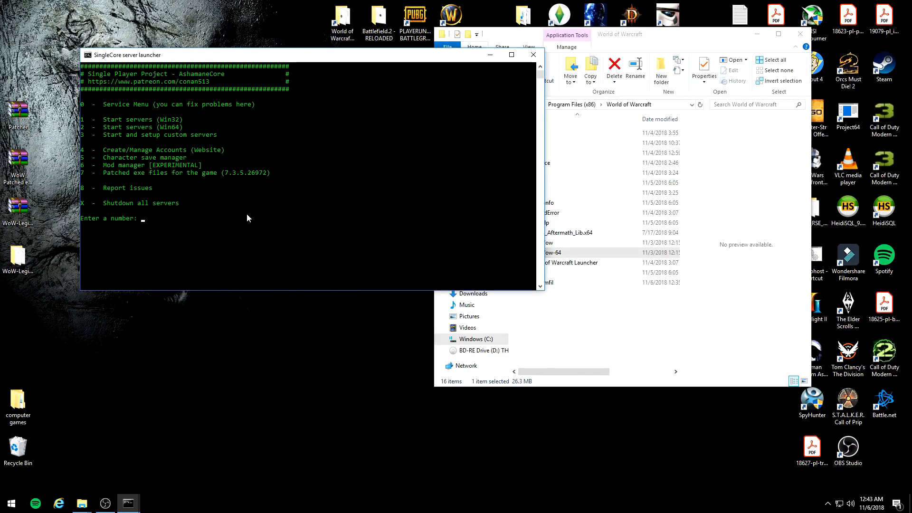
{"action": "type", "text": "2"}
{"action": "key", "text": "Return"}
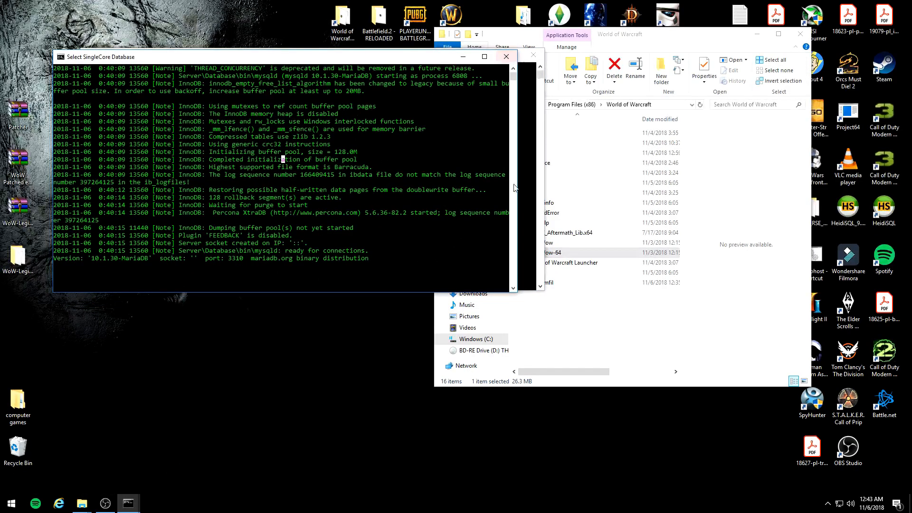
Step: Close all SingleCore console windows, including the database, launcher, web server and WorldToDiscord ones
{"action": "left_click", "coordinate": [506, 57]}
{"action": "left_click", "coordinate": [533, 55]}
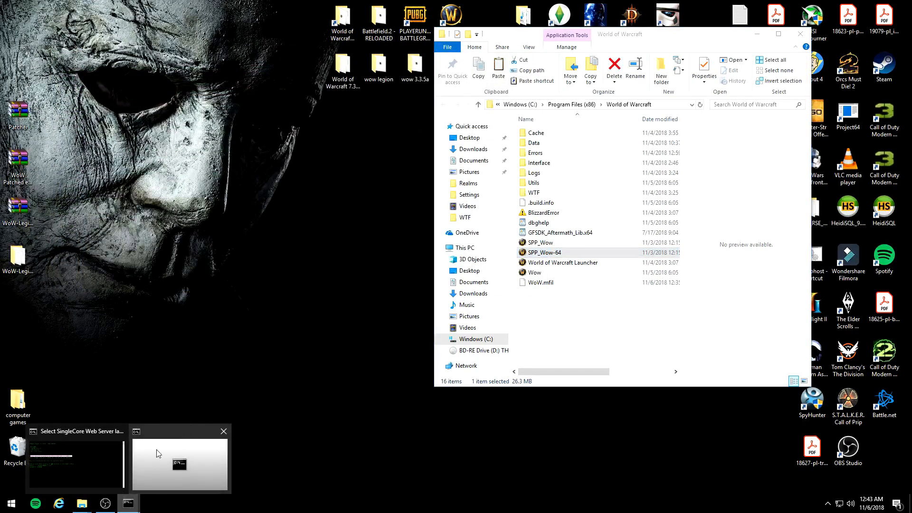
{"action": "left_click", "coordinate": [128, 503]}
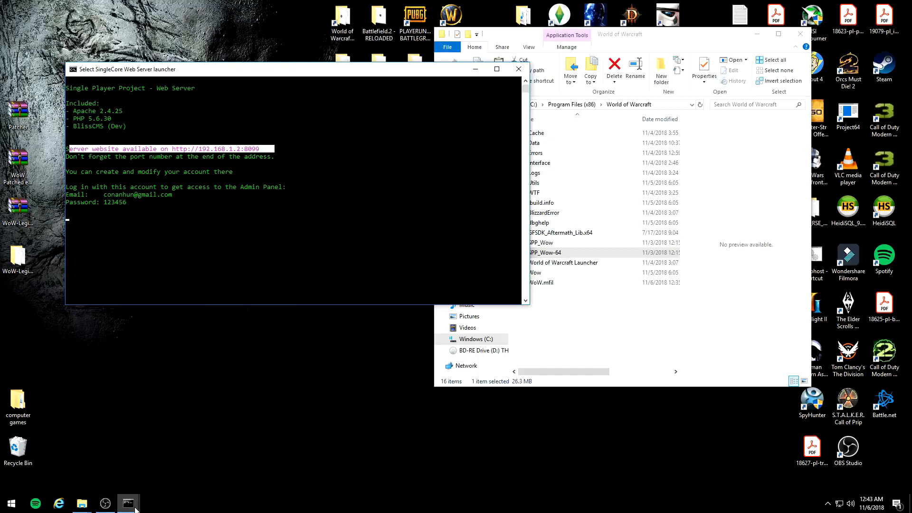
{"action": "mouse_move", "coordinate": [128, 503]}
{"action": "left_click", "coordinate": [188, 454]}
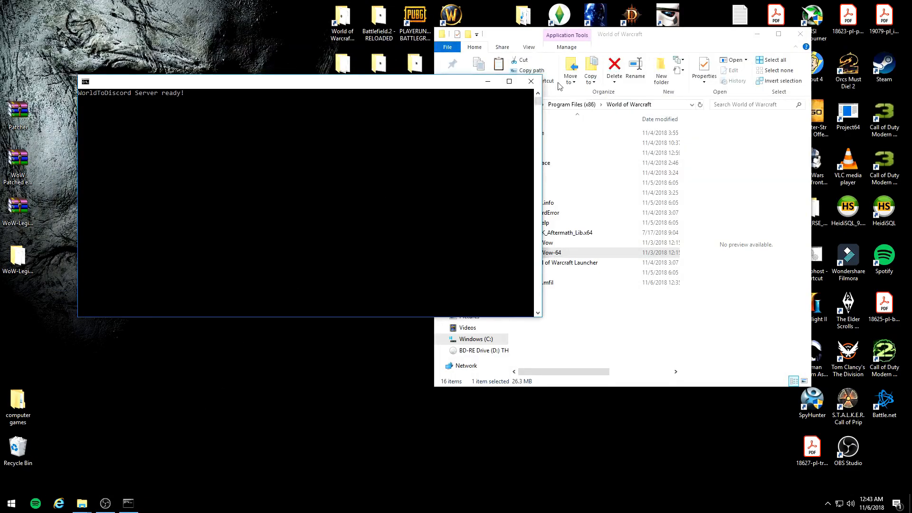
{"action": "left_click", "coordinate": [531, 81]}
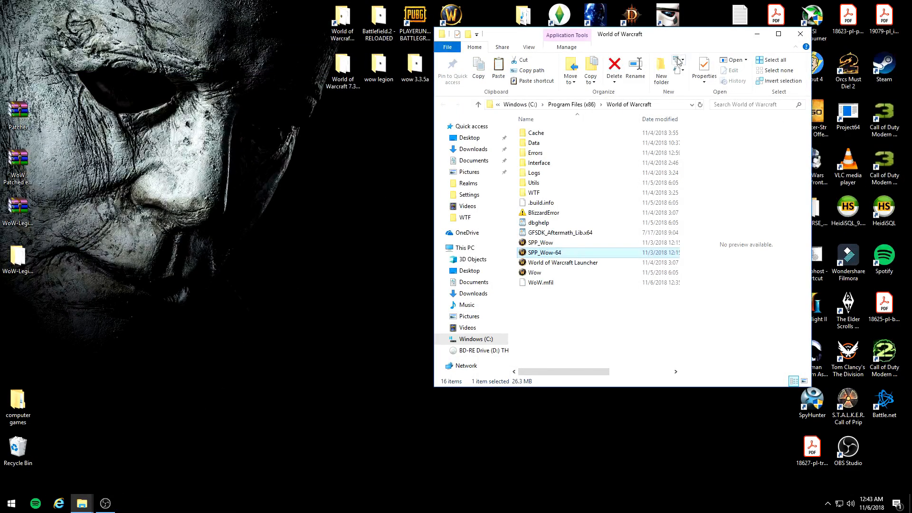
Step: Minimize the World of Warcraft folder and run Launcher from the spp-legion folder inside wow legion's SingleCore_Legion
{"action": "left_click_drag", "start_coordinate": [639, 50], "coordinate": [590, 54]}
{"action": "left_click", "coordinate": [708, 38]}
{"action": "double_click", "coordinate": [378, 66]}
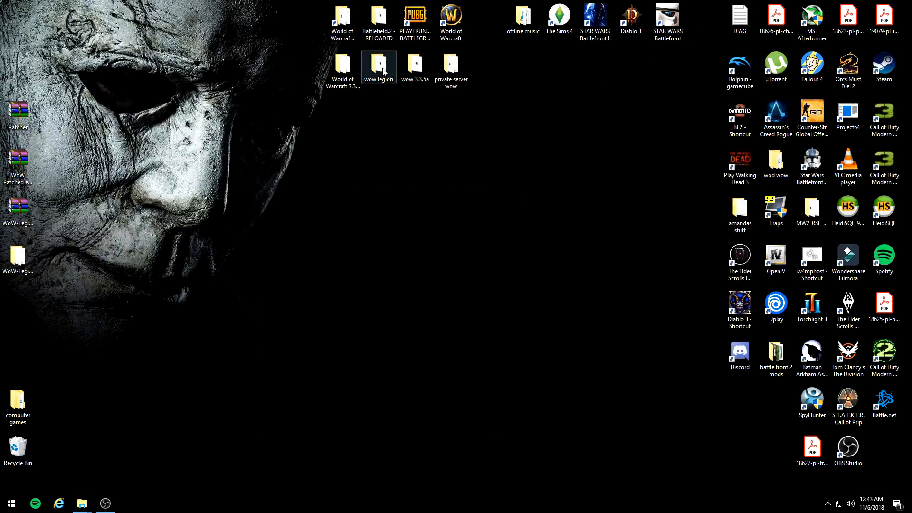
{"action": "double_click", "coordinate": [509, 150]}
{"action": "double_click", "coordinate": [510, 159]}
{"action": "double_click", "coordinate": [503, 299]}
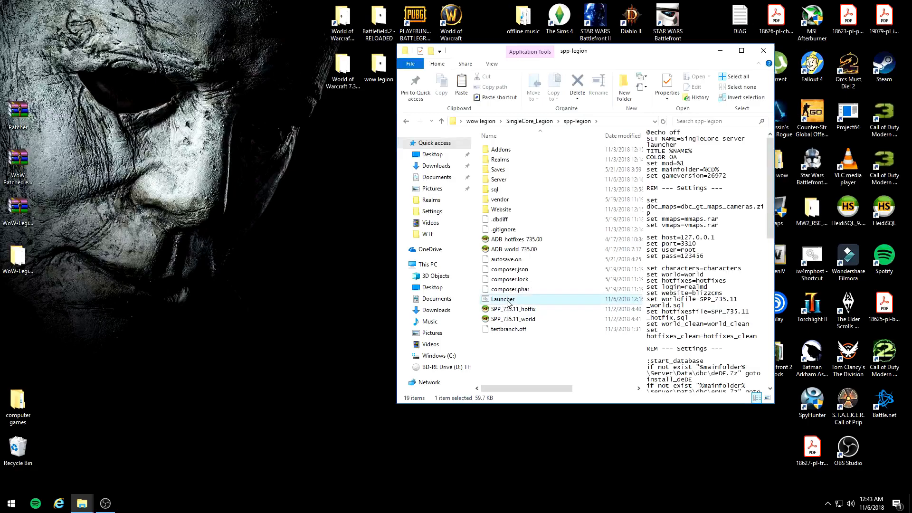
Step: Start the servers from the SingleCore server launcher and bring the database console to the front
{"action": "left_click_drag", "start_coordinate": [211, 119], "coordinate": [151, 94]}
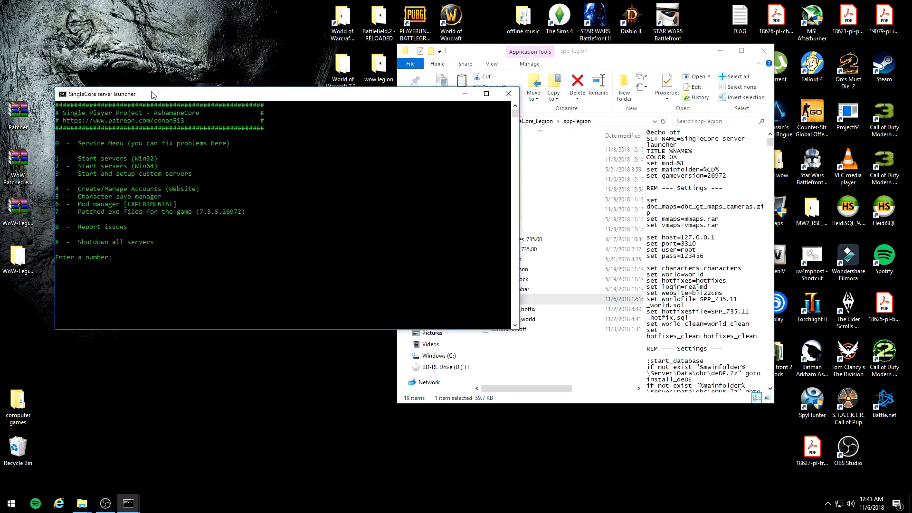
{"action": "key", "text": "Return"}
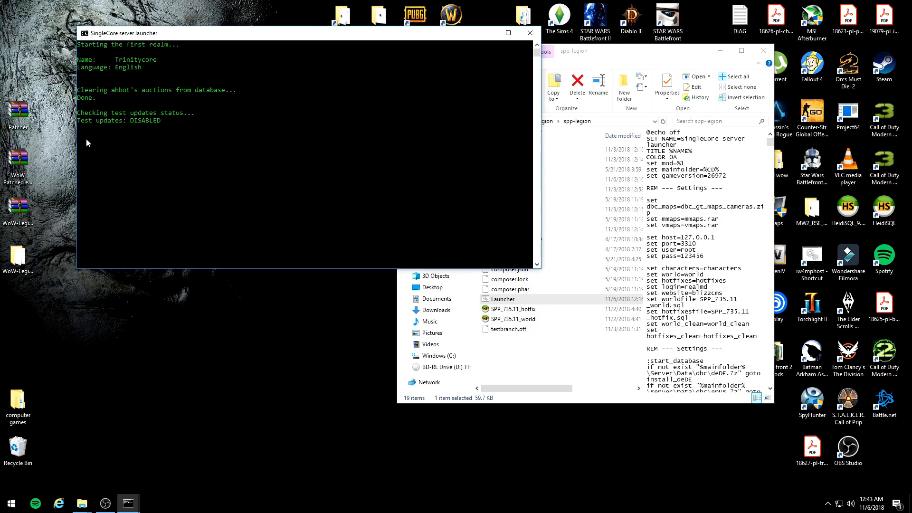
{"action": "mouse_move", "coordinate": [128, 504]}
{"action": "left_click", "coordinate": [186, 463]}
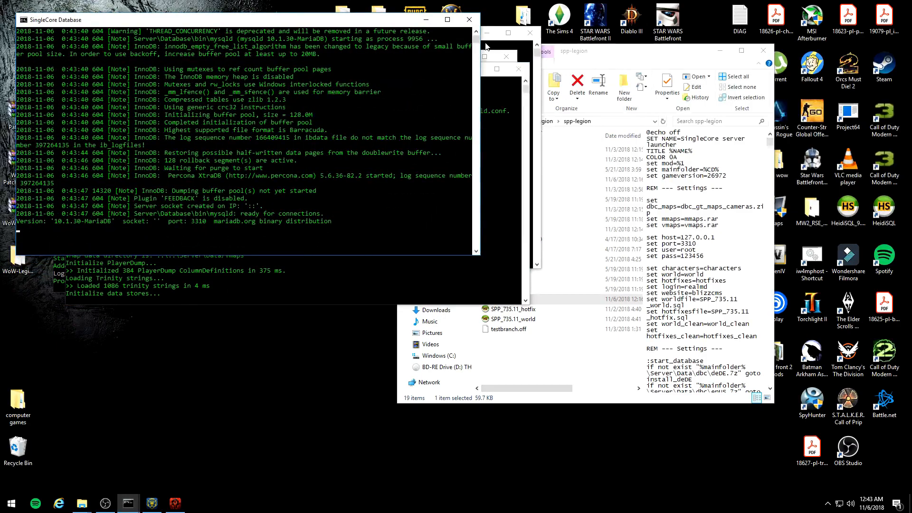
Step: Shut down every SingleCore console window: database, game servers, launcher, web server and WorldToDiscord
{"action": "left_click", "coordinate": [469, 19]}
{"action": "left_click", "coordinate": [519, 69]}
{"action": "left_click", "coordinate": [507, 57]}
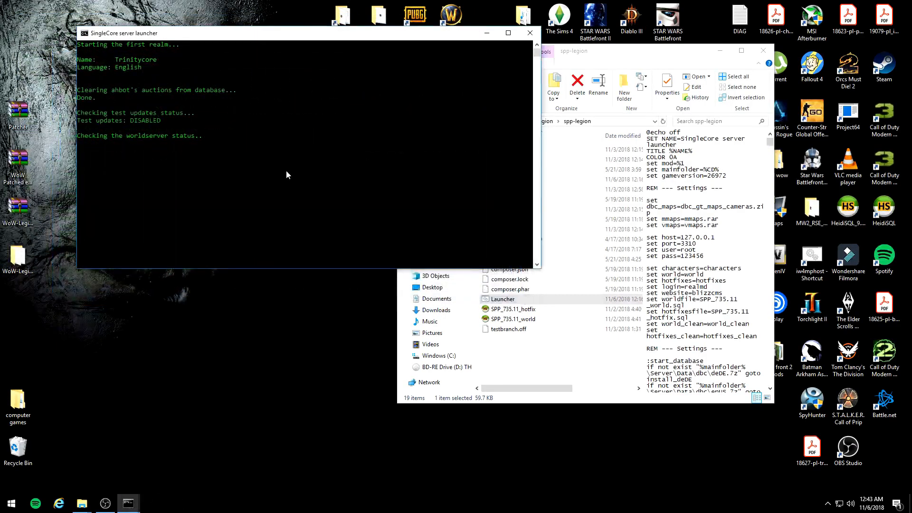
{"action": "left_click_drag", "start_coordinate": [92, 138], "coordinate": [314, 173]}
{"action": "left_click_drag", "start_coordinate": [227, 166], "coordinate": [79, 160]}
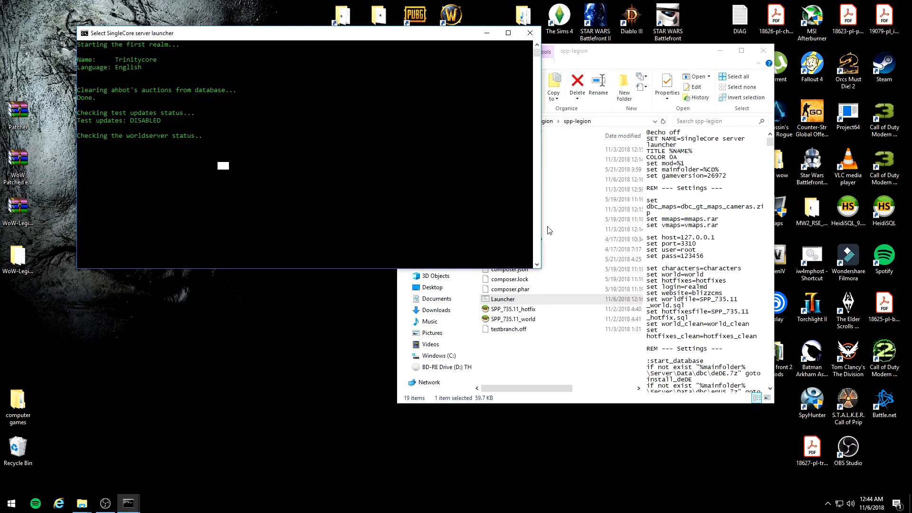
{"action": "left_click", "coordinate": [530, 33]}
{"action": "mouse_move", "coordinate": [128, 503]}
{"action": "left_click", "coordinate": [147, 448]}
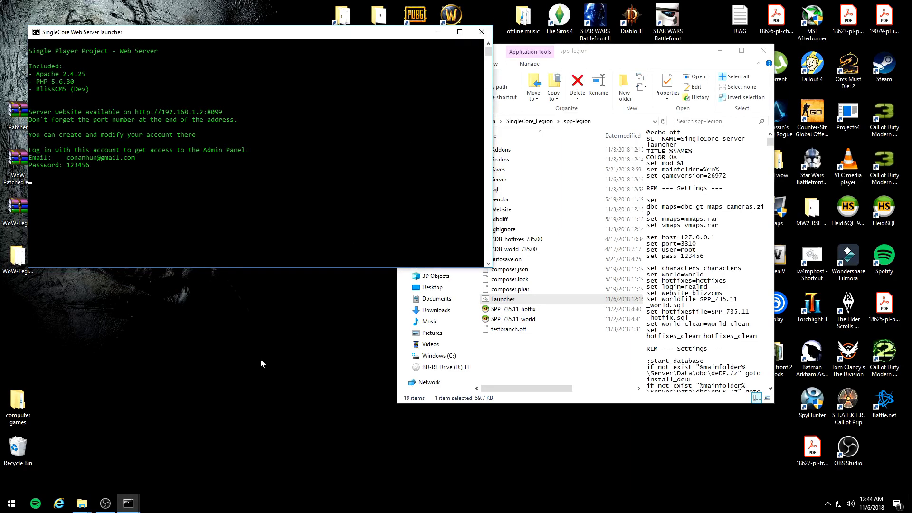
{"action": "left_click", "coordinate": [128, 503]}
{"action": "left_click", "coordinate": [172, 452]}
{"action": "left_click", "coordinate": [482, 32]}
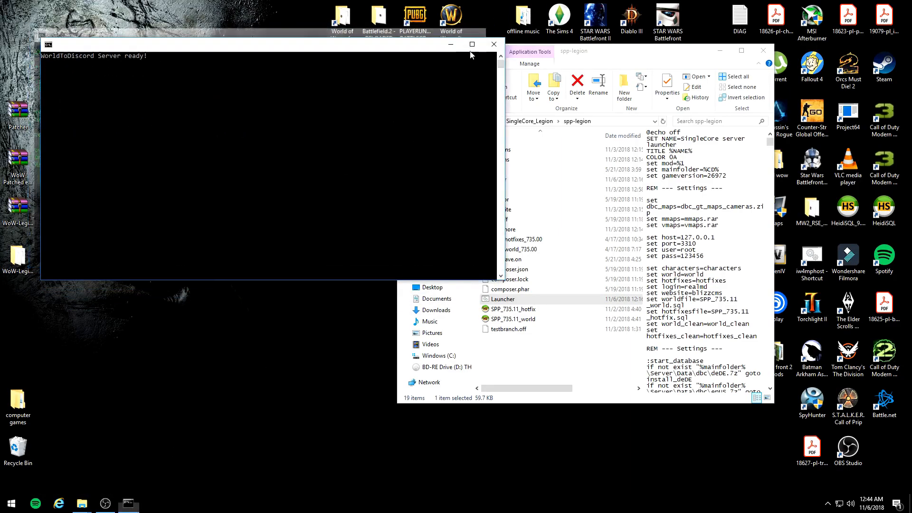
{"action": "left_click", "coordinate": [494, 44]}
Step: Run Launcher again from the spp-legion folder and check the port in the SingleCore Database console's startup log
{"action": "double_click", "coordinate": [503, 299]}
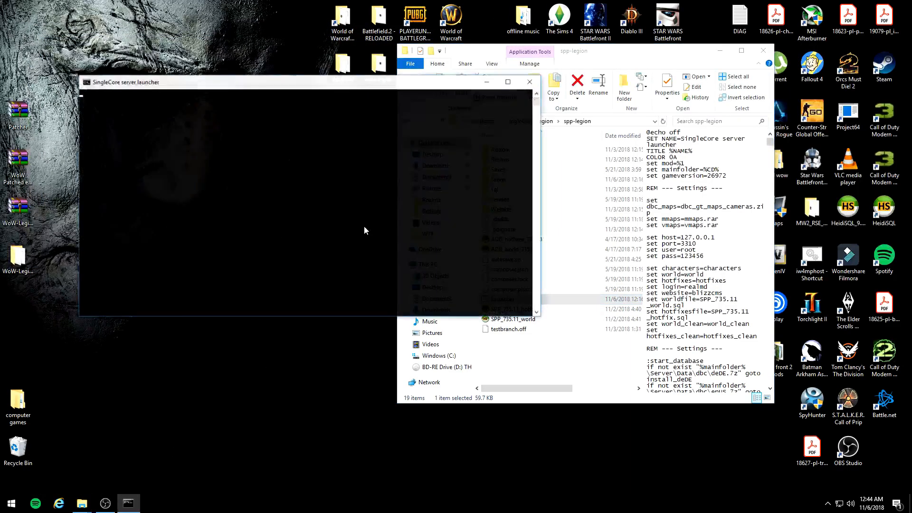
{"action": "mouse_move", "coordinate": [128, 499]}
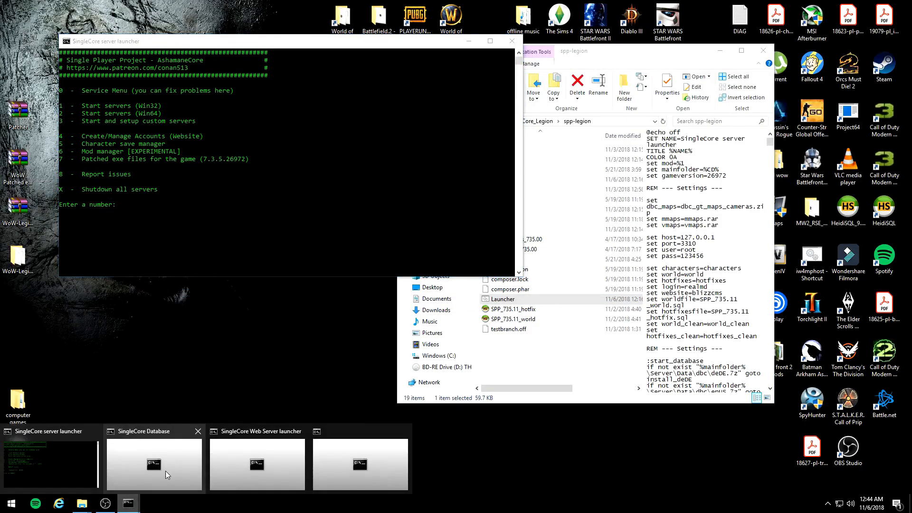
{"action": "left_click", "coordinate": [163, 472]}
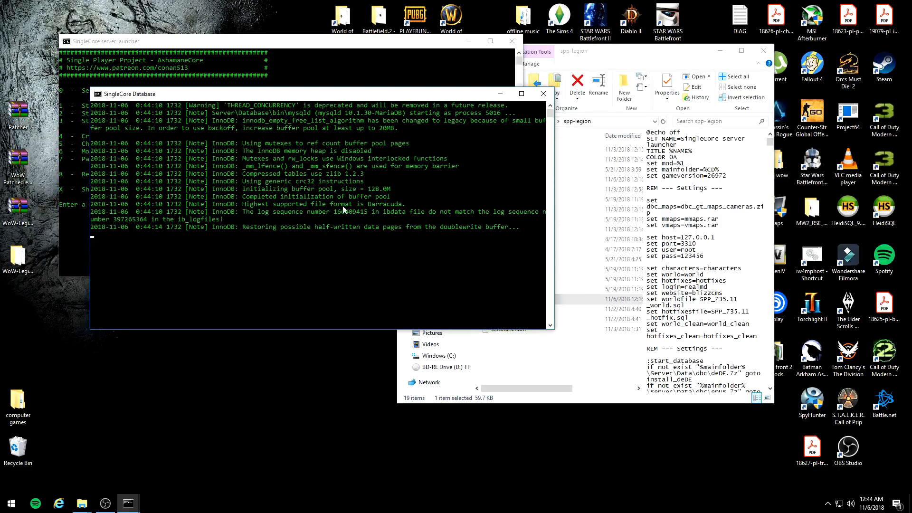
{"action": "left_click_drag", "start_coordinate": [274, 99], "coordinate": [350, 74]}
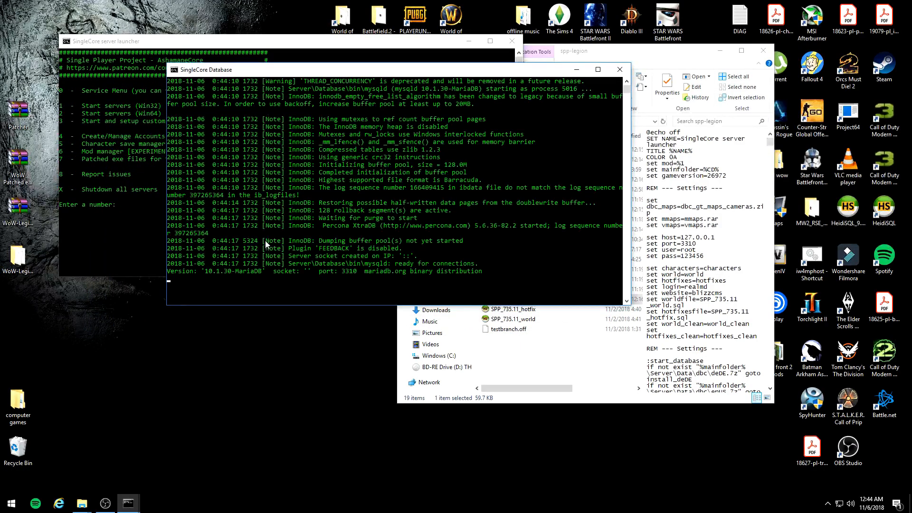
{"action": "left_click_drag", "start_coordinate": [313, 271], "coordinate": [354, 275]}
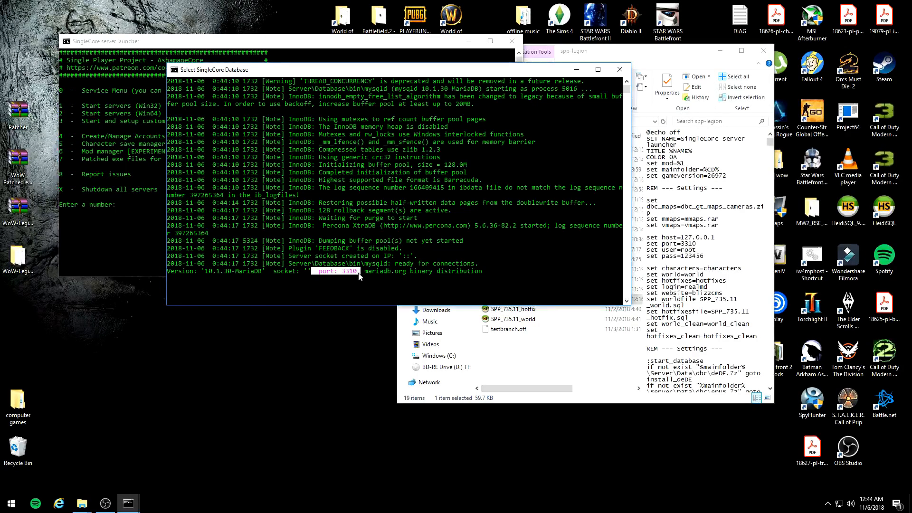
Step: Start the Win64 servers from the SingleCore server launcher, minimize the bnetserver console and move the worldserver console out of the way
{"action": "left_click", "coordinate": [577, 70]}
{"action": "type", "text": "2"}
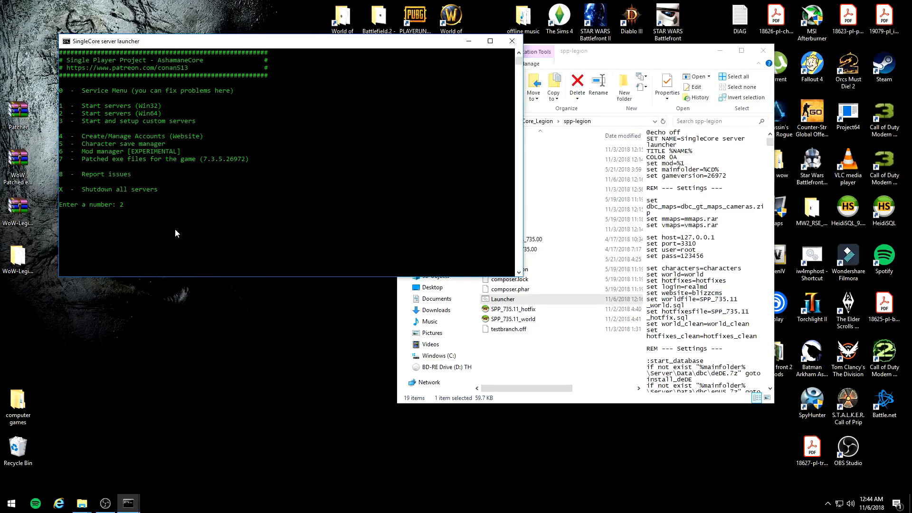
{"action": "key", "text": "Return"}
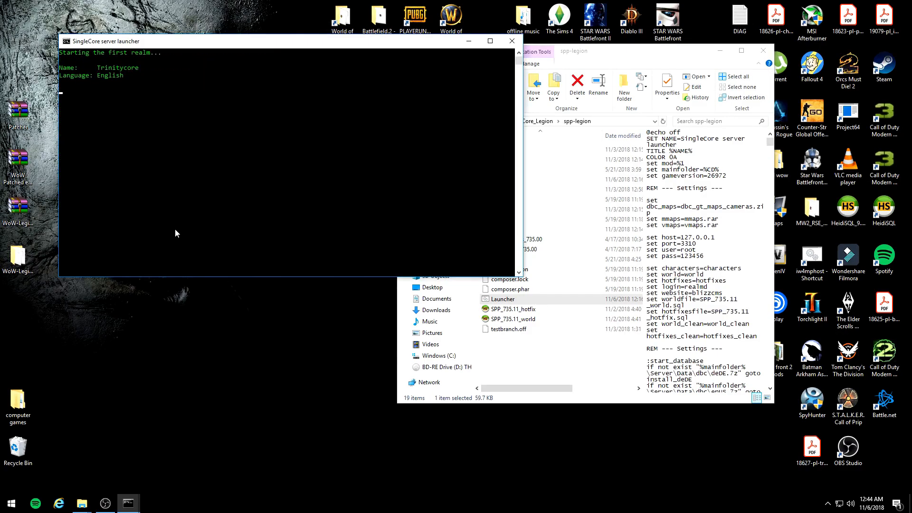
{"action": "left_click_drag", "start_coordinate": [233, 40], "coordinate": [223, 14]}
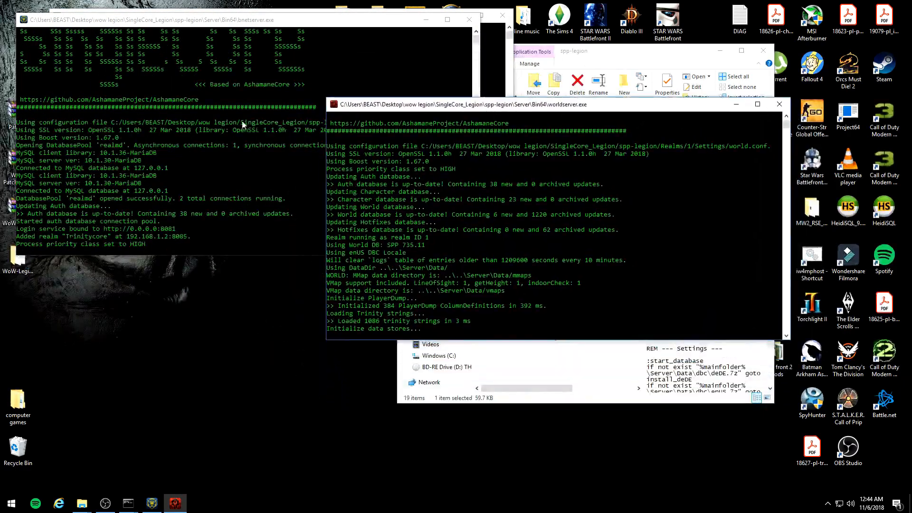
{"action": "left_click", "coordinate": [426, 20]}
{"action": "left_click_drag", "start_coordinate": [489, 107], "coordinate": [204, 29]}
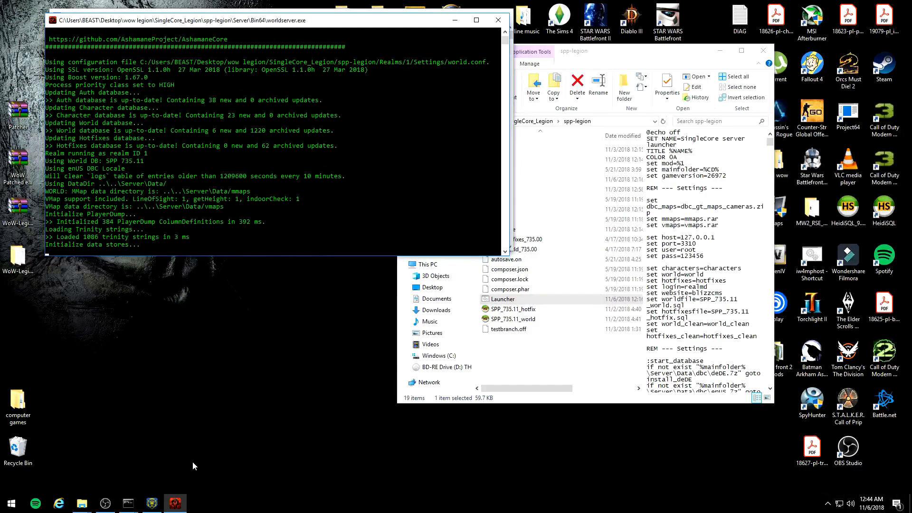
Step: Open the list of apps allowed through the firewall from Windows Defender Security Center's firewall and network protection page
{"action": "key", "text": "super"}
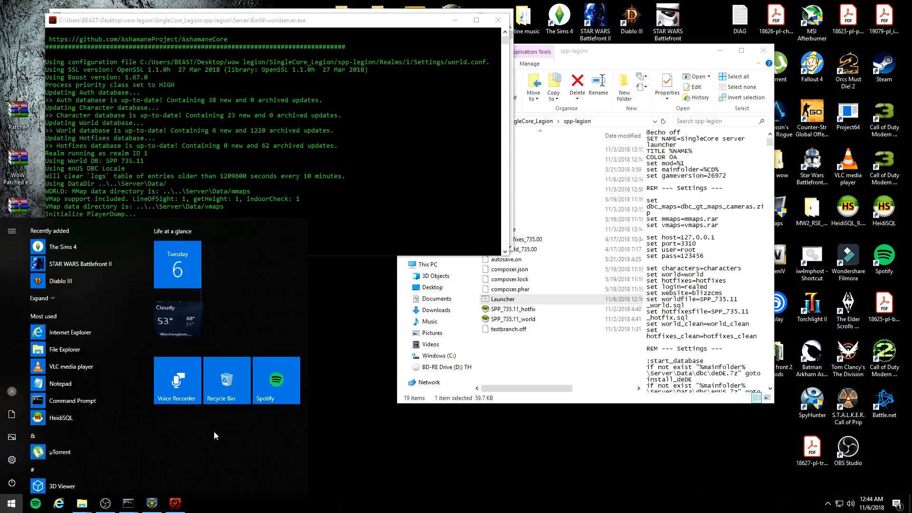
{"action": "left_click_drag", "start_coordinate": [149, 242], "coordinate": [146, 501]}
{"action": "left_click", "coordinate": [73, 313]}
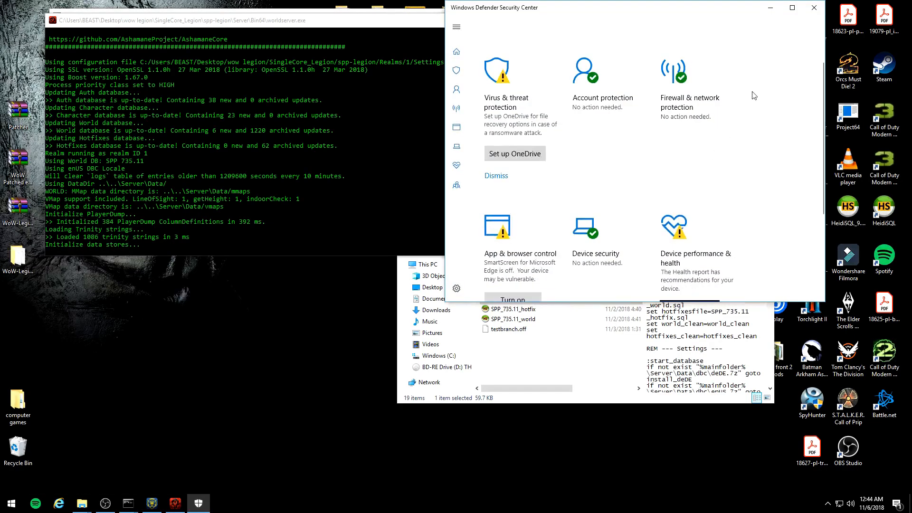
{"action": "left_click", "coordinate": [754, 93]}
{"action": "left_click_drag", "start_coordinate": [570, 17], "coordinate": [630, 21]}
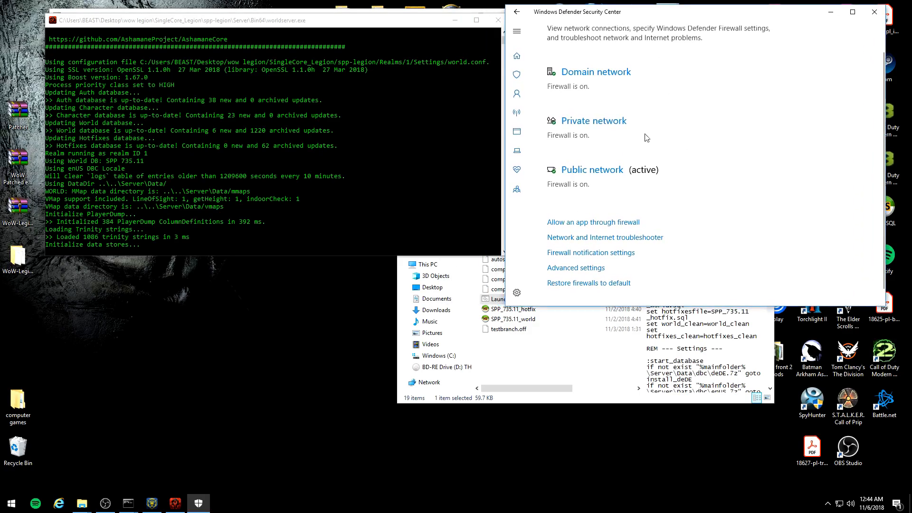
{"action": "left_click", "coordinate": [595, 224]}
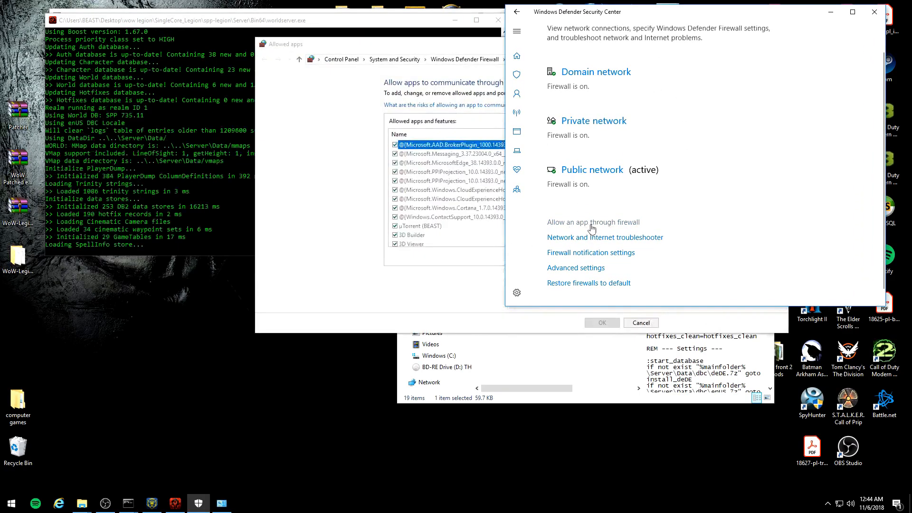
Step: Look through the allowed apps and features for the SingleCore_Legion server entries
{"action": "scroll", "coordinate": [447, 195], "scroll_direction": "down", "scroll_amount": 5}
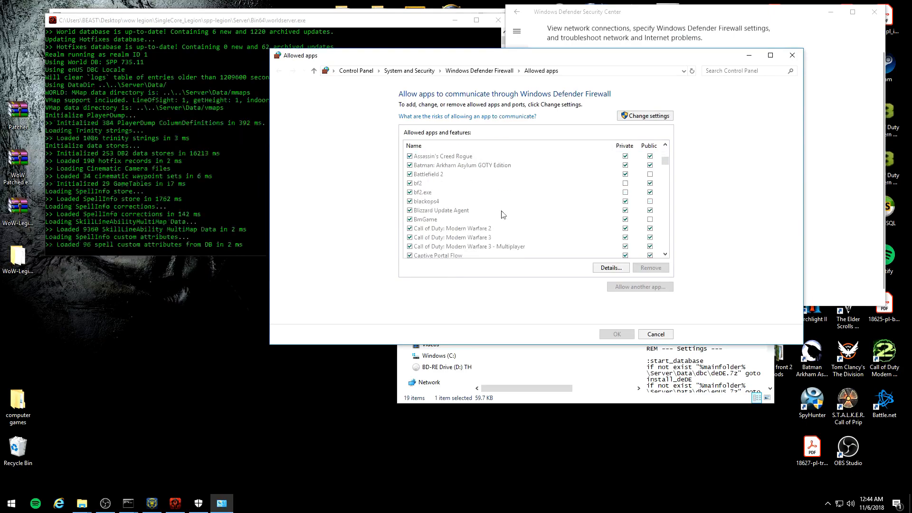
{"action": "scroll", "coordinate": [446, 194], "scroll_direction": "down", "scroll_amount": 2}
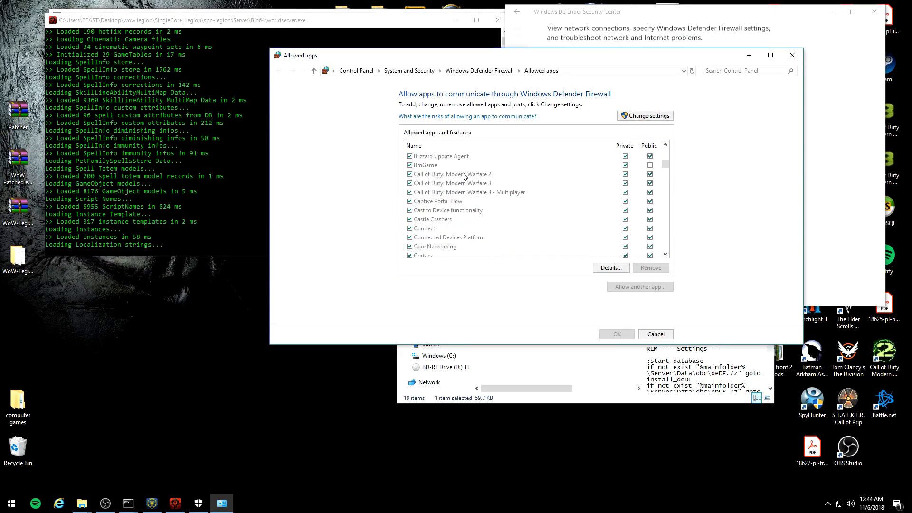
{"action": "scroll", "coordinate": [460, 190], "scroll_direction": "down", "scroll_amount": 6}
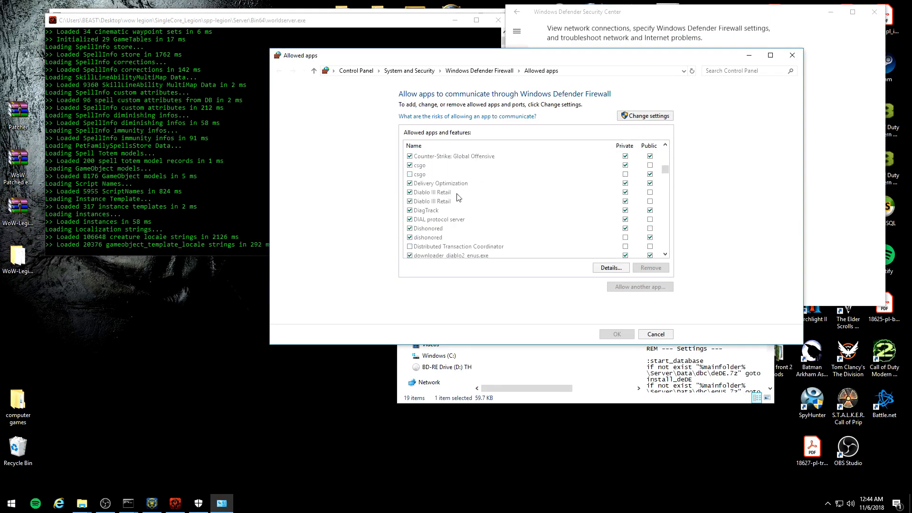
{"action": "scroll", "coordinate": [458, 196], "scroll_direction": "down", "scroll_amount": 4}
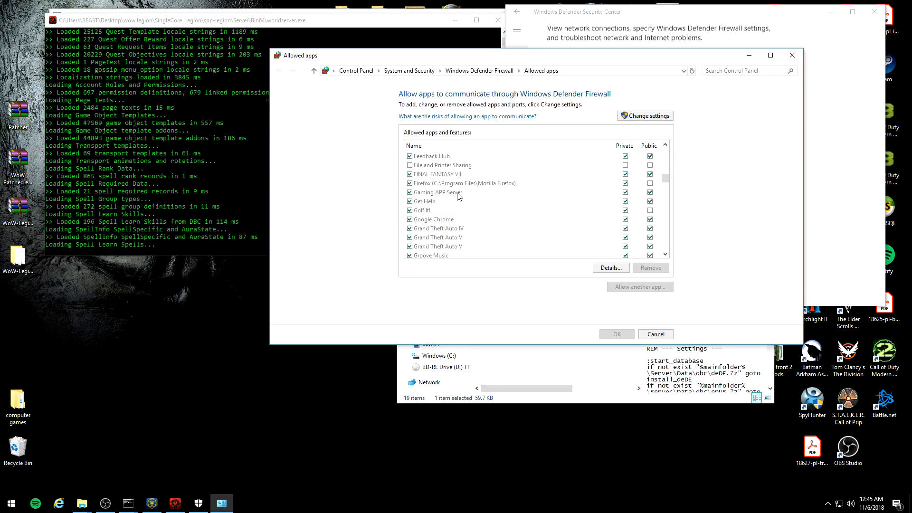
{"action": "left_click_drag", "start_coordinate": [398, 63], "coordinate": [426, 51]}
{"action": "scroll", "coordinate": [492, 203], "scroll_direction": "down", "scroll_amount": 3}
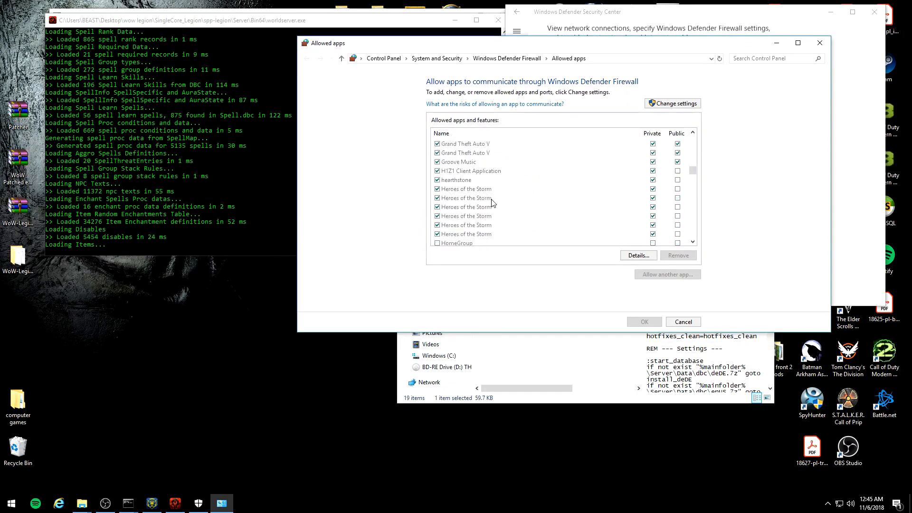
{"action": "scroll", "coordinate": [495, 200], "scroll_direction": "down", "scroll_amount": 20}
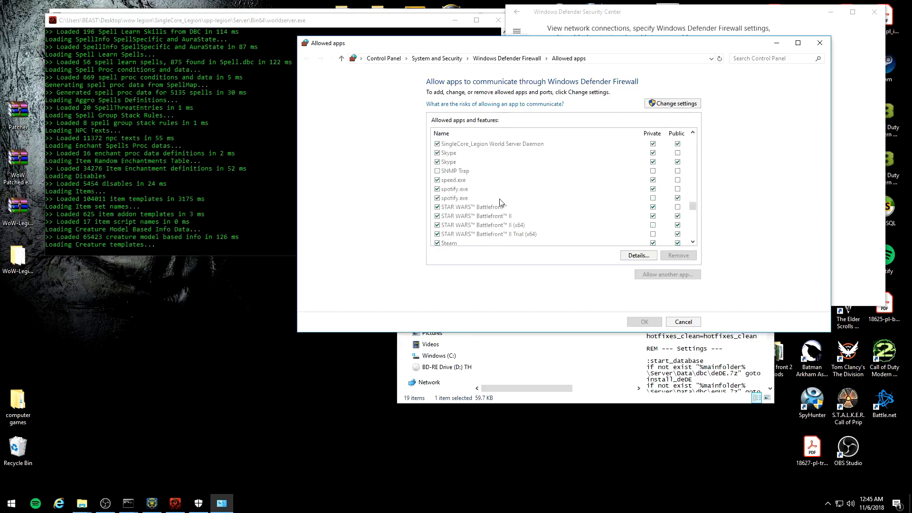
{"action": "scroll", "coordinate": [500, 202], "scroll_direction": "down", "scroll_amount": 15}
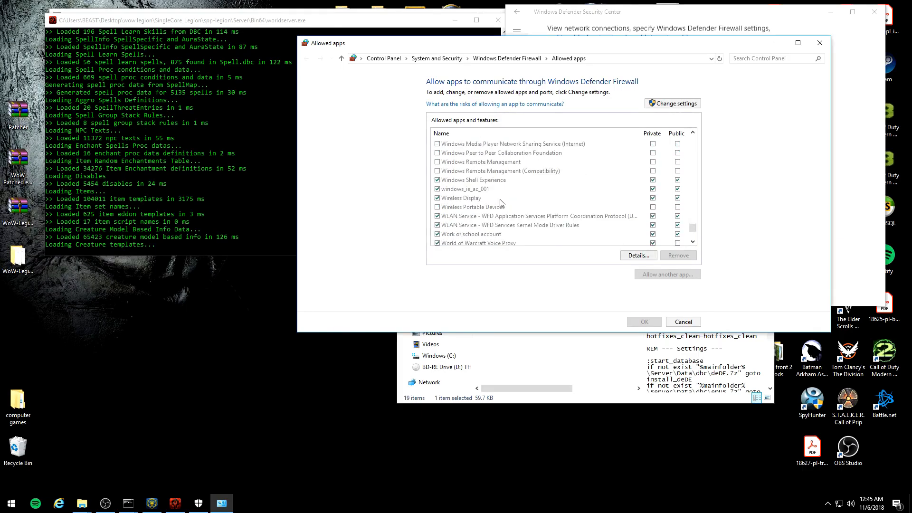
{"action": "scroll", "coordinate": [502, 203], "scroll_direction": "up", "scroll_amount": 2}
{"action": "scroll", "coordinate": [501, 204], "scroll_direction": "up", "scroll_amount": 7}
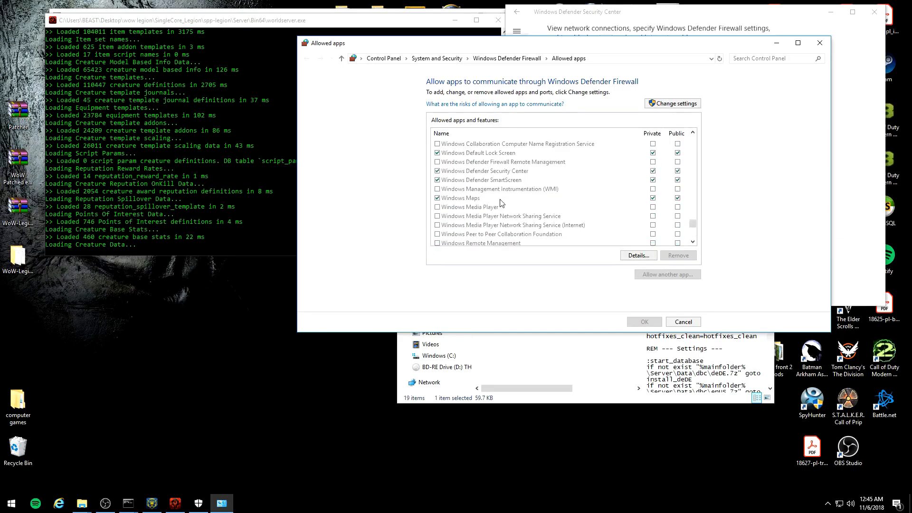
{"action": "scroll", "coordinate": [501, 203], "scroll_direction": "down", "scroll_amount": 10}
{"action": "scroll", "coordinate": [501, 203], "scroll_direction": "up", "scroll_amount": 15}
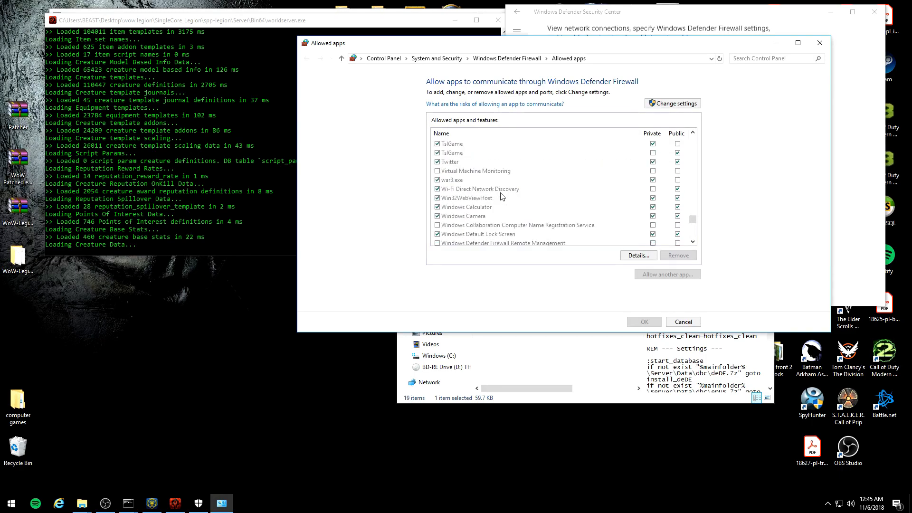
{"action": "scroll", "coordinate": [502, 200], "scroll_direction": "up", "scroll_amount": 2}
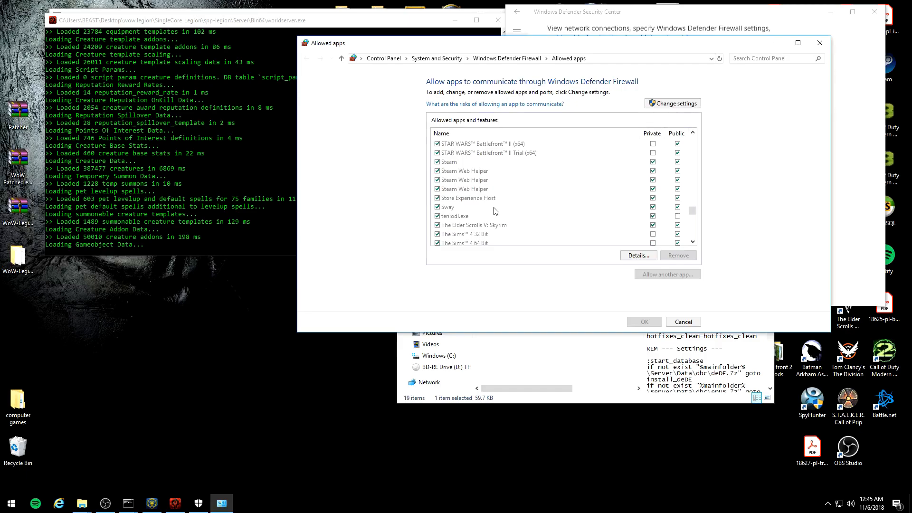
Step: Check the private and public network permissions of the SingleCore_Legion Login Server Daemon and World Server Daemon
{"action": "left_click", "coordinate": [472, 173]}
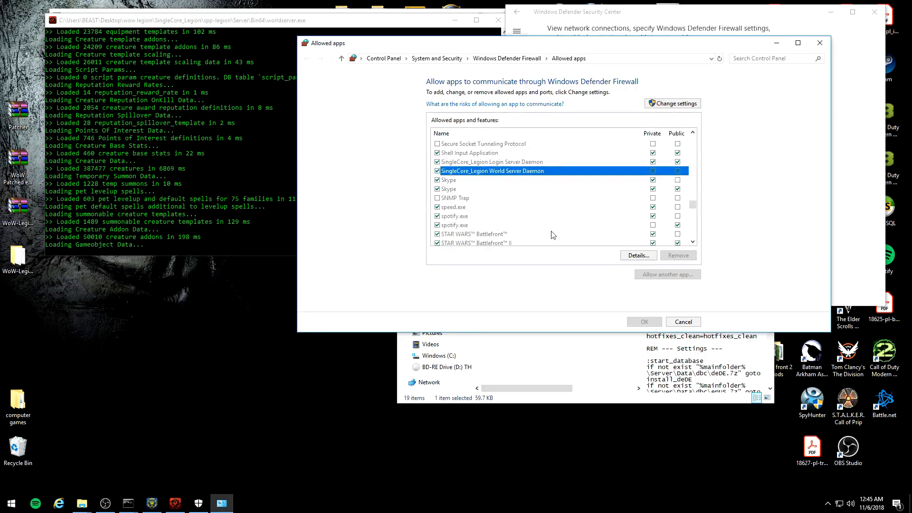
{"action": "left_click", "coordinate": [516, 163]}
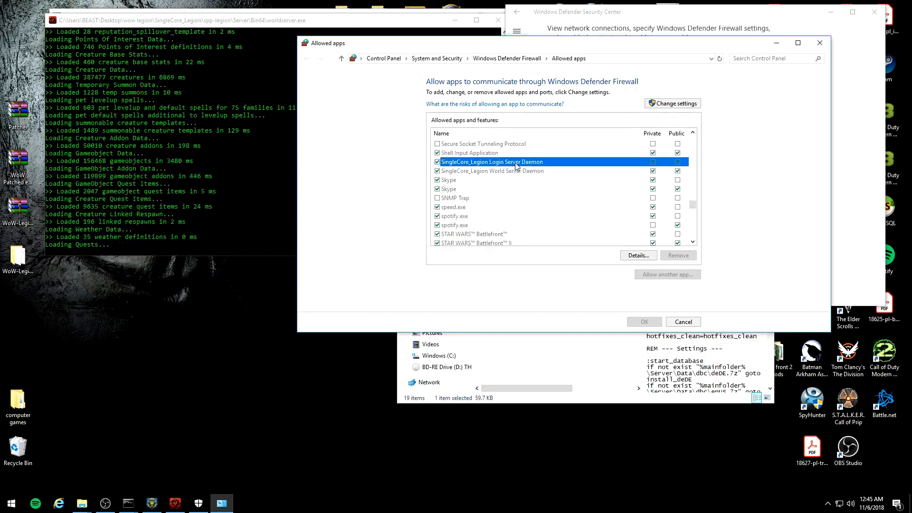
{"action": "left_click", "coordinate": [464, 187]}
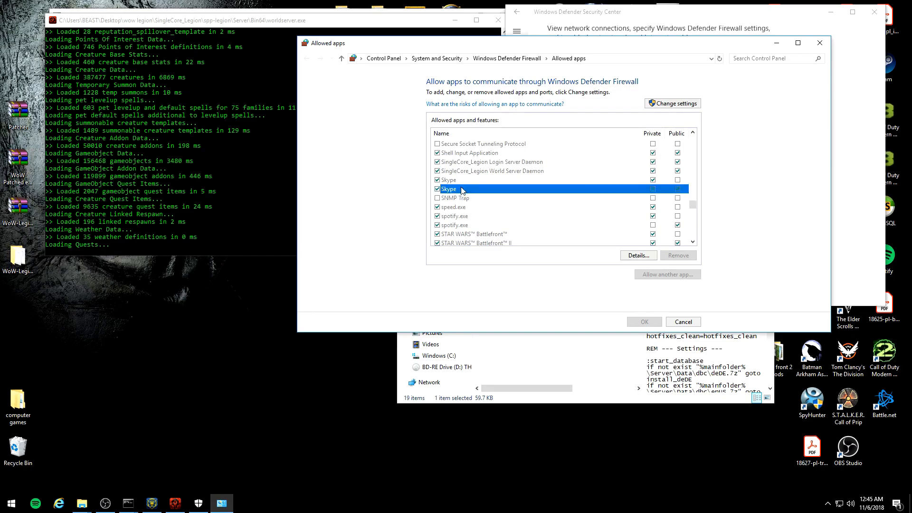
{"action": "left_click", "coordinate": [669, 171]}
{"action": "left_click", "coordinate": [653, 171]}
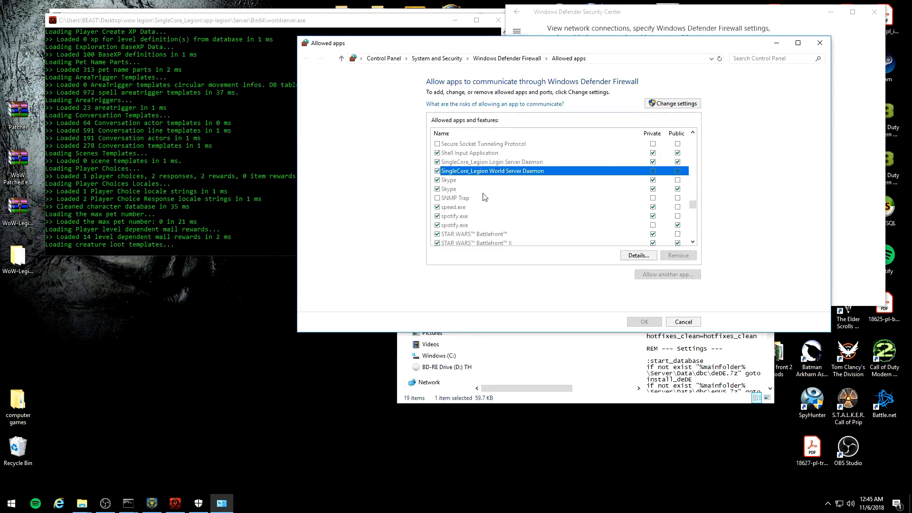
{"action": "left_click", "coordinate": [467, 189]}
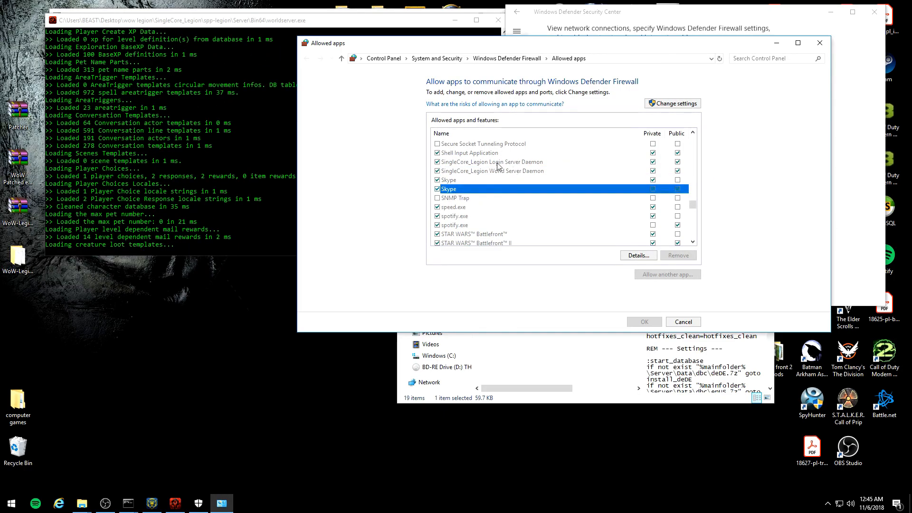
Step: Find mysql and mysqld among the allowed apps and check their private and public network permissions
{"action": "scroll", "coordinate": [499, 171], "scroll_direction": "up", "scroll_amount": 12}
{"action": "scroll", "coordinate": [499, 181], "scroll_direction": "up", "scroll_amount": 1}
{"action": "left_click", "coordinate": [451, 224]}
{"action": "scroll", "coordinate": [450, 223], "scroll_direction": "down", "scroll_amount": 2}
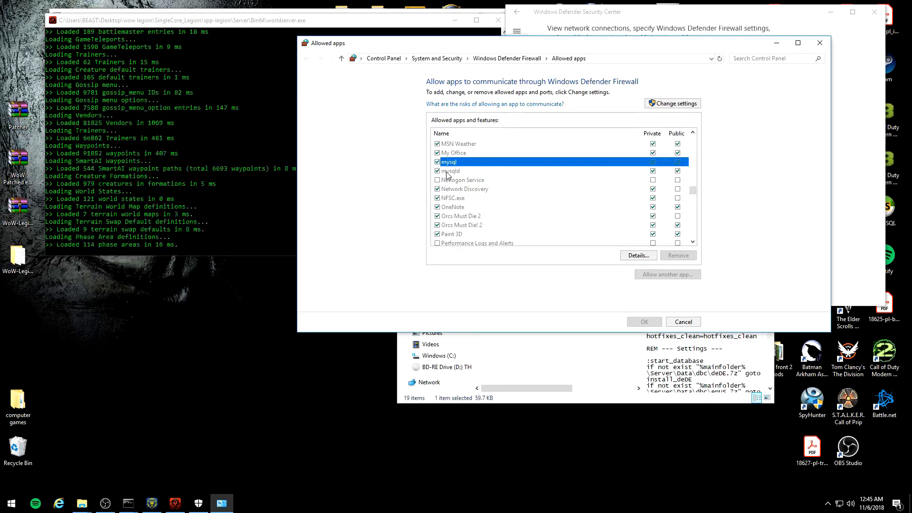
{"action": "scroll", "coordinate": [451, 181], "scroll_direction": "up", "scroll_amount": 1}
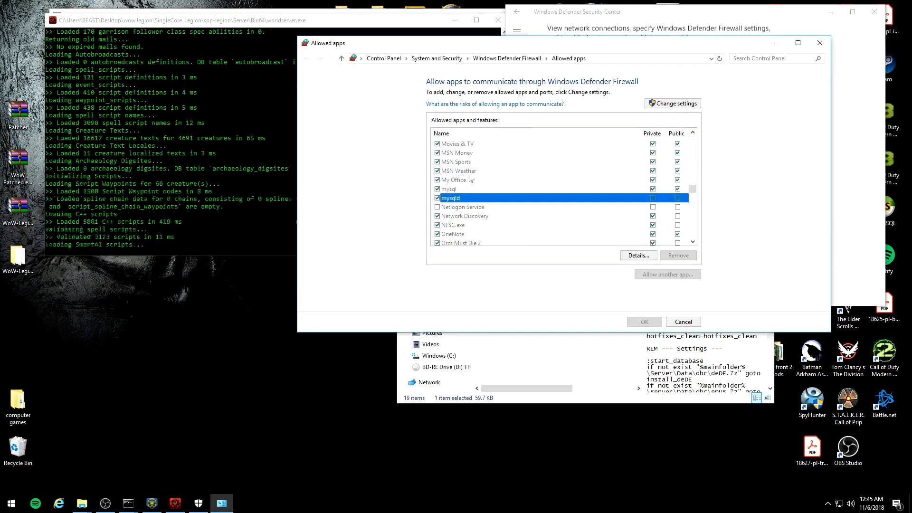
{"action": "scroll", "coordinate": [475, 202], "scroll_direction": "up", "scroll_amount": 10}
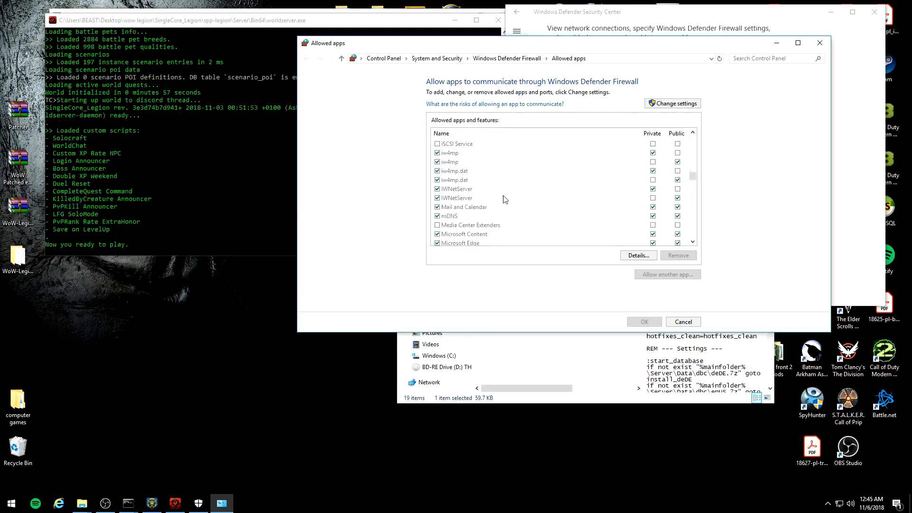
Step: Close the firewall windows and the spp-legion folder, and minimize the worldserver and launcher consoles
{"action": "left_click", "coordinate": [820, 42]}
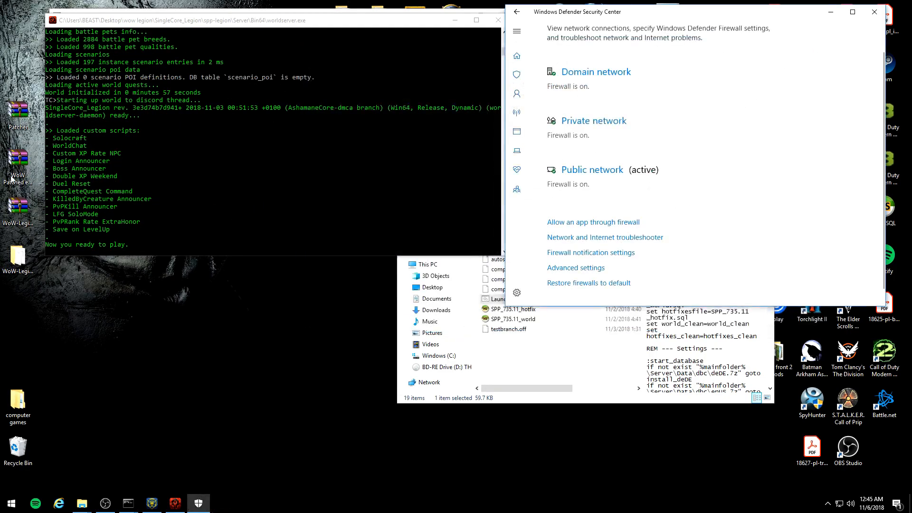
{"action": "left_click", "coordinate": [356, 32]}
{"action": "left_click", "coordinate": [875, 11]}
{"action": "left_click", "coordinate": [456, 20]}
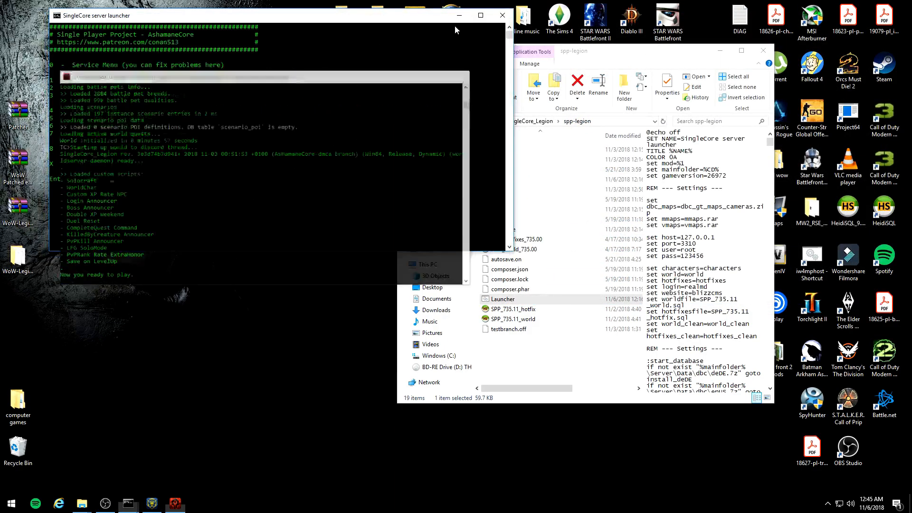
{"action": "left_click", "coordinate": [459, 16]}
{"action": "left_click_drag", "start_coordinate": [593, 54], "coordinate": [521, 40]}
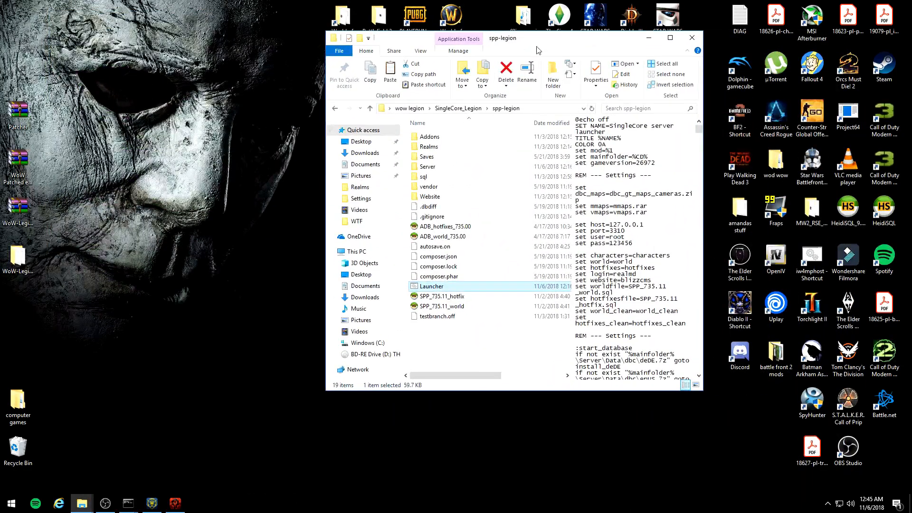
{"action": "left_click", "coordinate": [692, 38]}
Step: Open the World of Warcraft folder from the desktop and open the Config file in its WTF folder
{"action": "double_click", "coordinate": [343, 22]}
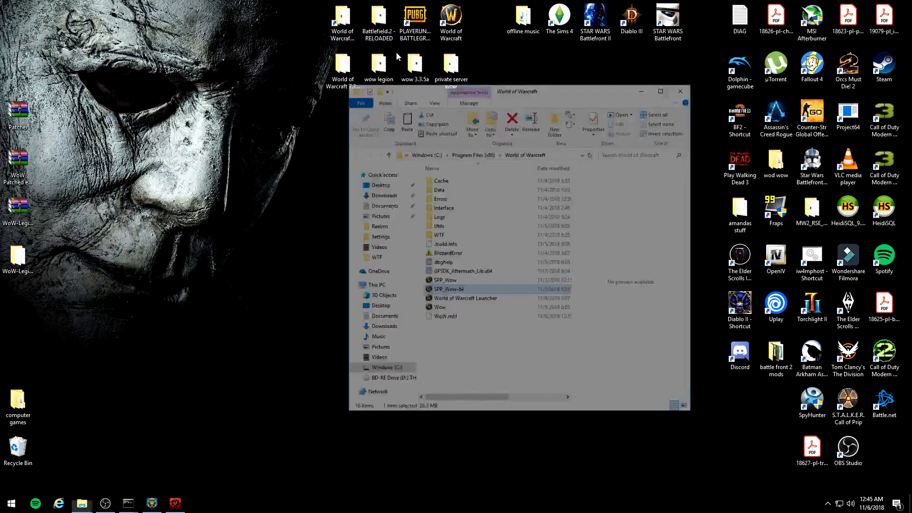
{"action": "left_click_drag", "start_coordinate": [571, 40], "coordinate": [640, 47]}
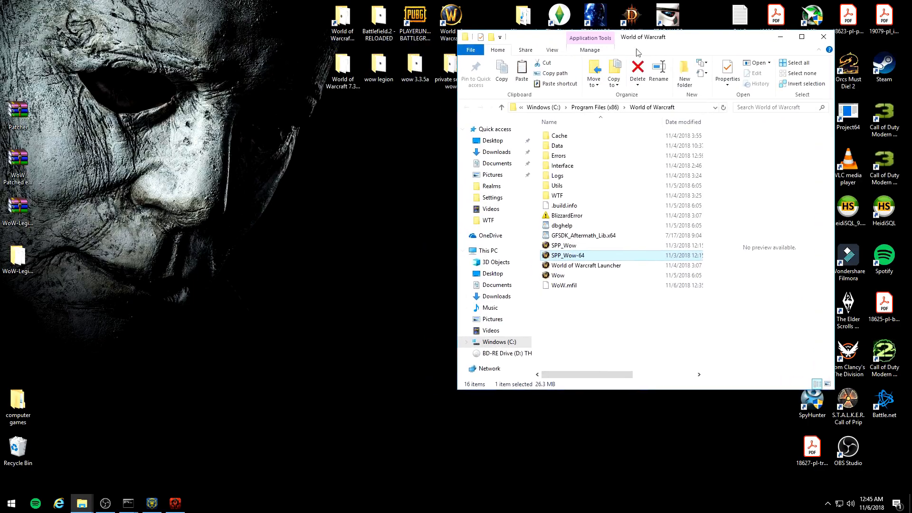
{"action": "left_click", "coordinate": [575, 276]}
{"action": "left_click", "coordinate": [575, 266]}
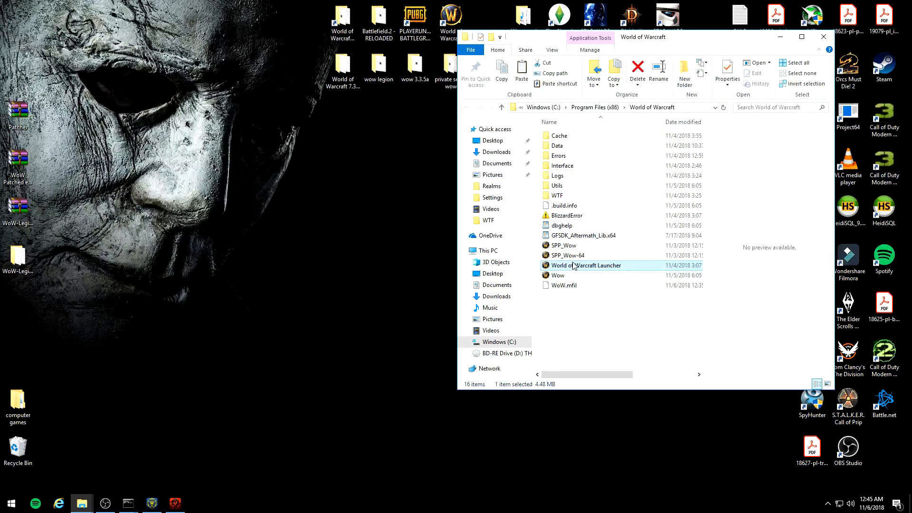
{"action": "double_click", "coordinate": [563, 195]}
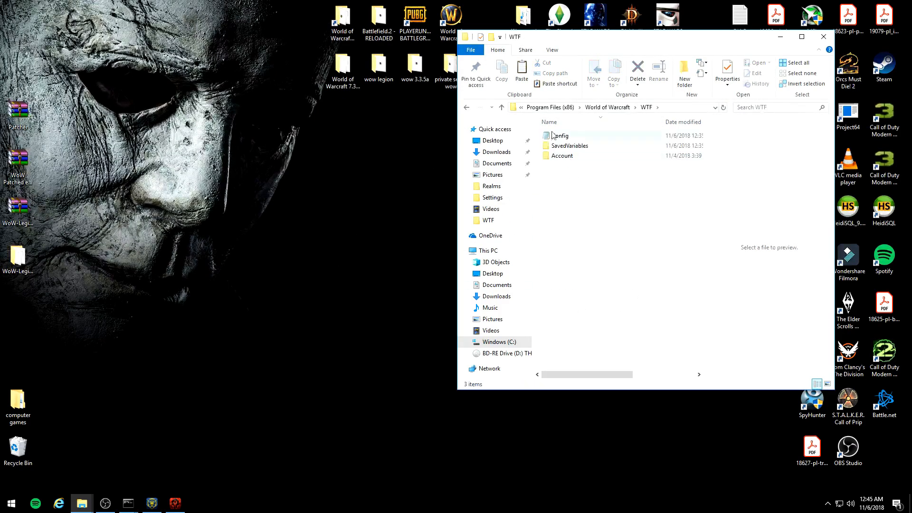
{"action": "left_click", "coordinate": [466, 108]}
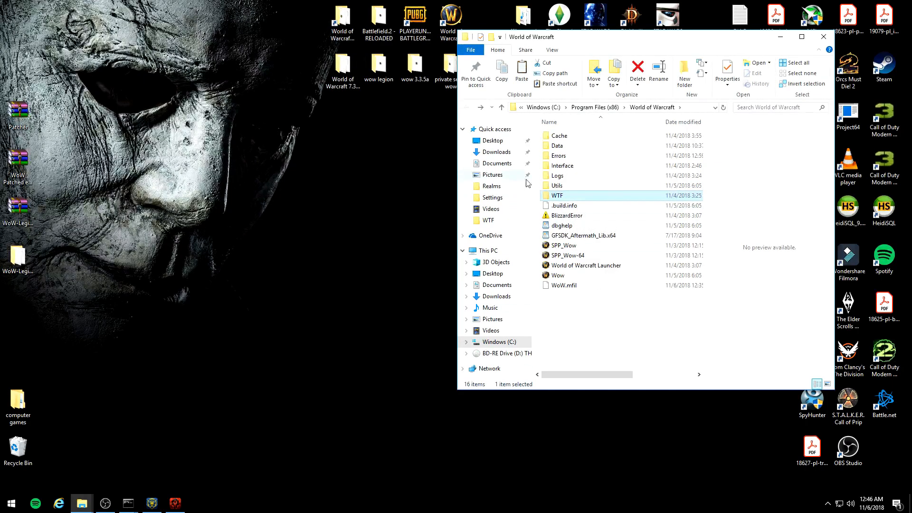
{"action": "double_click", "coordinate": [572, 195]}
{"action": "double_click", "coordinate": [556, 137]}
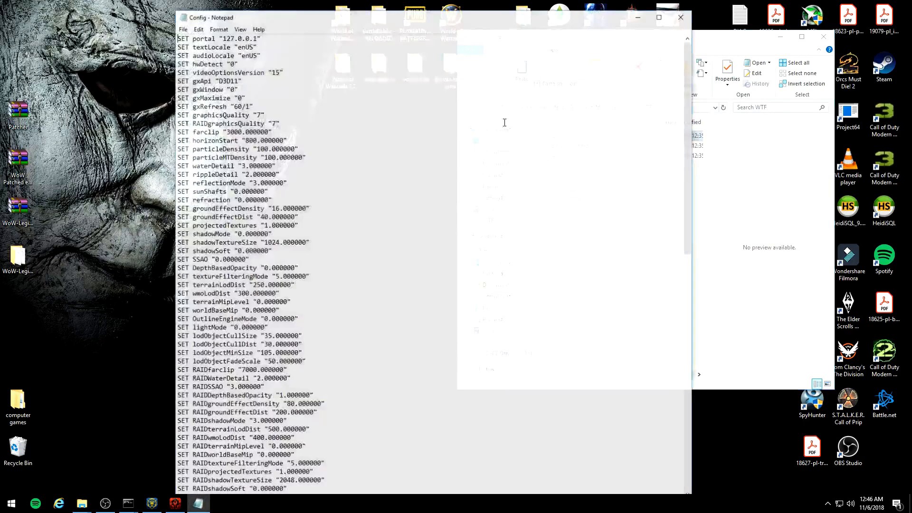
Step: Set the portal address in the Config file to 127.0.0.1, and save the file while closing it
{"action": "left_click_drag", "start_coordinate": [257, 37], "coordinate": [234, 38]}
{"action": "key", "text": "BackSpace"}
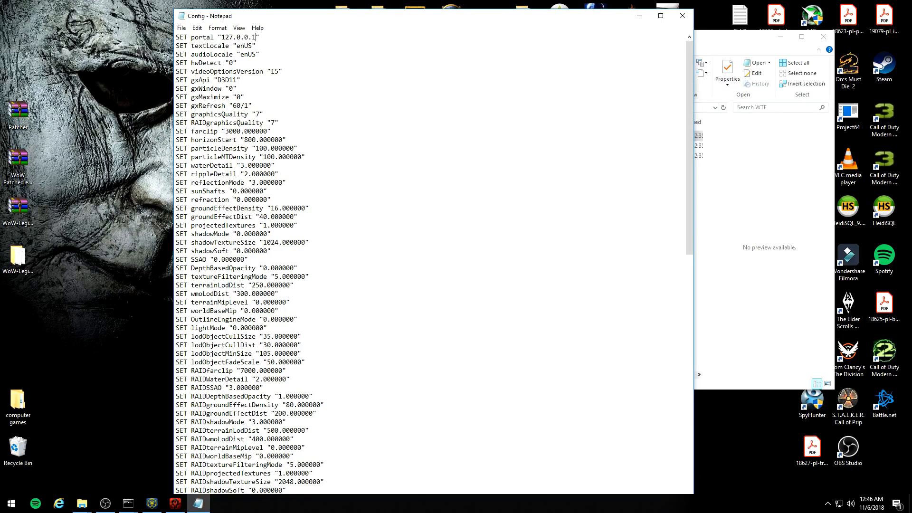
{"action": "left_click", "coordinate": [683, 16]}
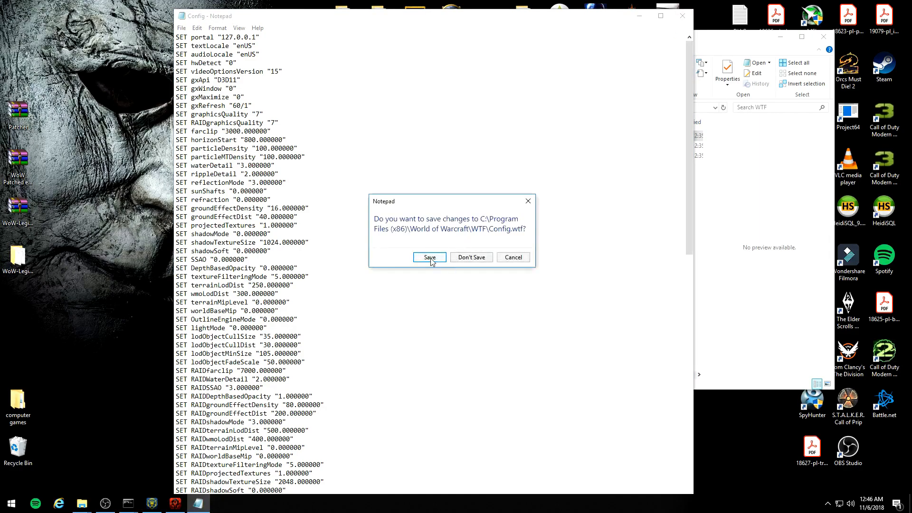
{"action": "left_click", "coordinate": [430, 260]}
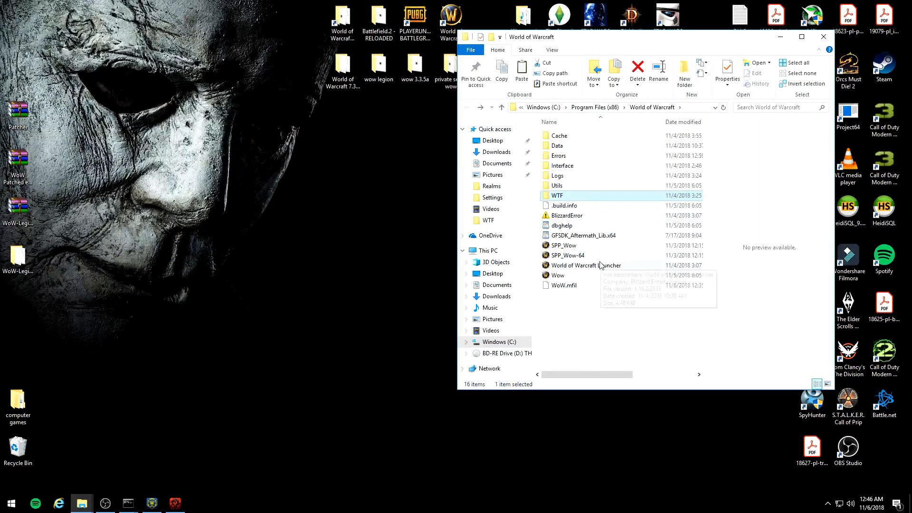
Step: Launch the SPP_Wow-64 client from the World of Warcraft folder and log in with the account name and password
{"action": "double_click", "coordinate": [597, 258]}
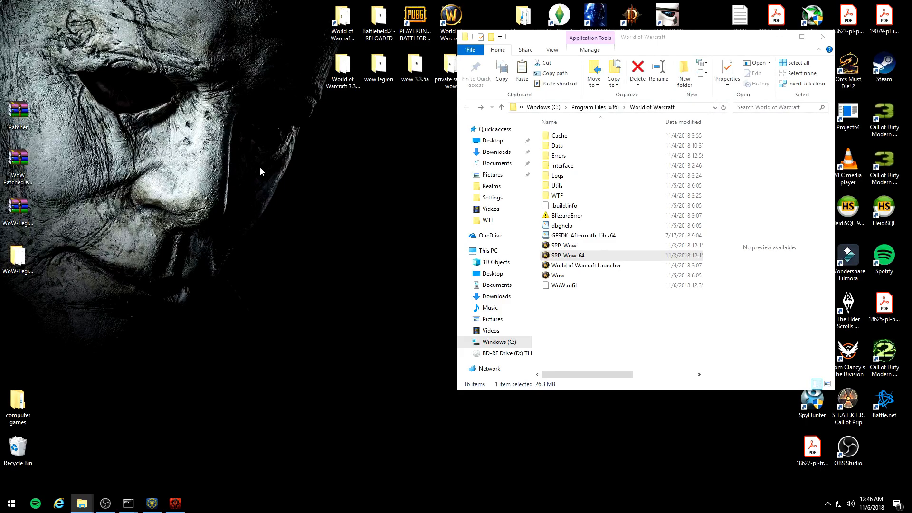
{"action": "left_click", "coordinate": [782, 38]}
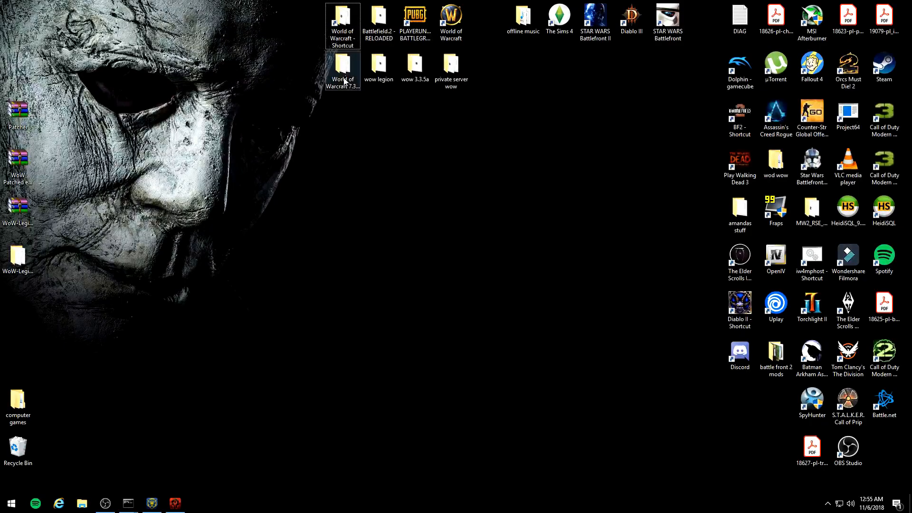
{"action": "double_click", "coordinate": [346, 24]}
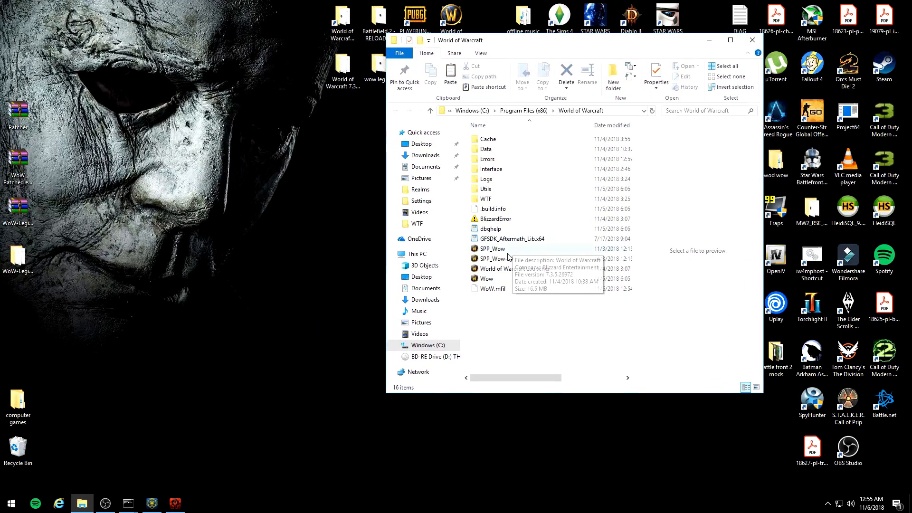
{"action": "double_click", "coordinate": [528, 258]}
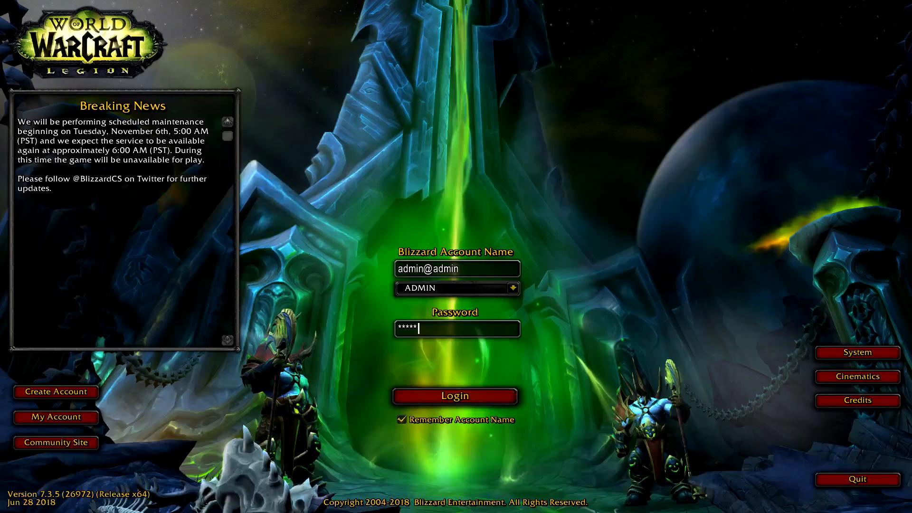
{"action": "key", "text": "Return"}
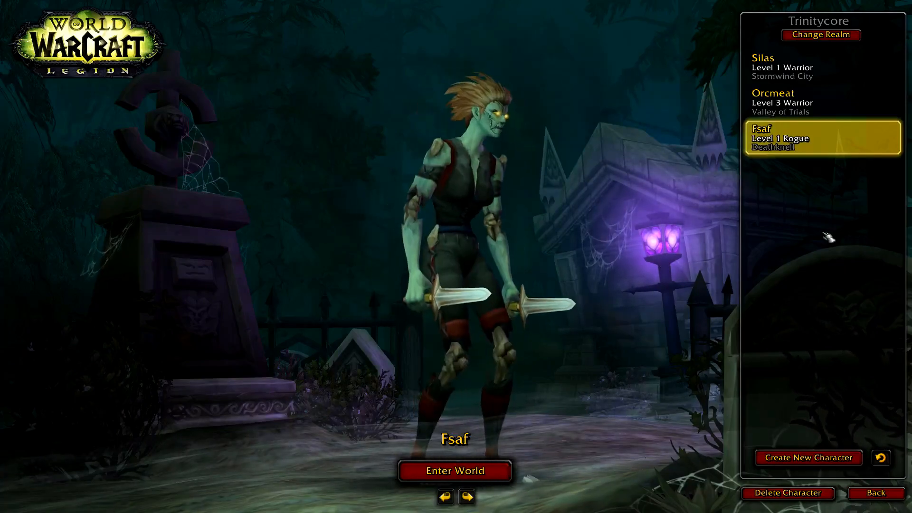
Step: Create a female Orc Warrior named sadfasfd and enter the world with it
{"action": "left_click", "coordinate": [808, 457]}
{"action": "left_click", "coordinate": [112, 112]}
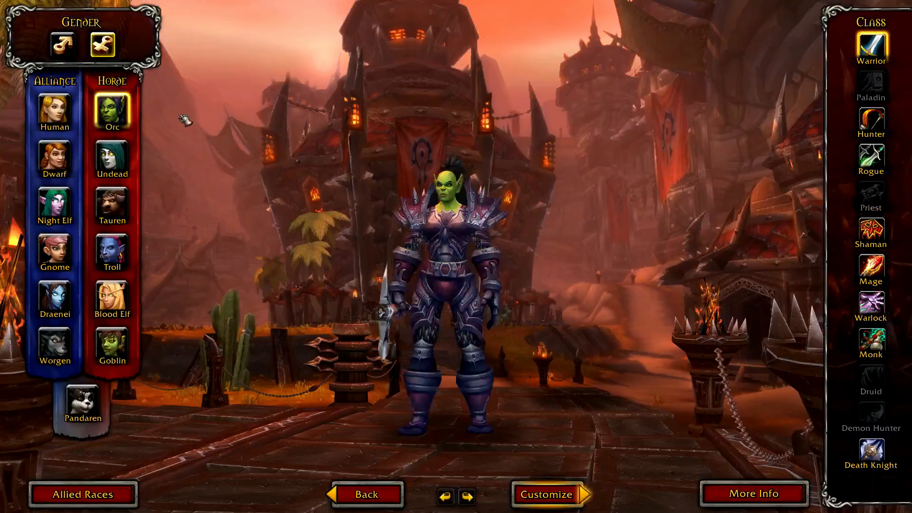
{"action": "left_click", "coordinate": [546, 494]}
{"action": "type", "text": "sadfasfd"}
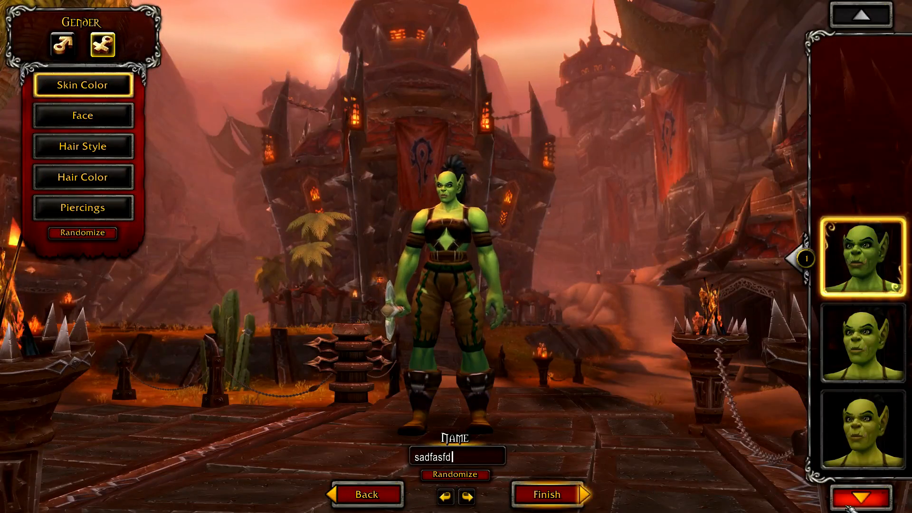
{"action": "left_click", "coordinate": [547, 495]}
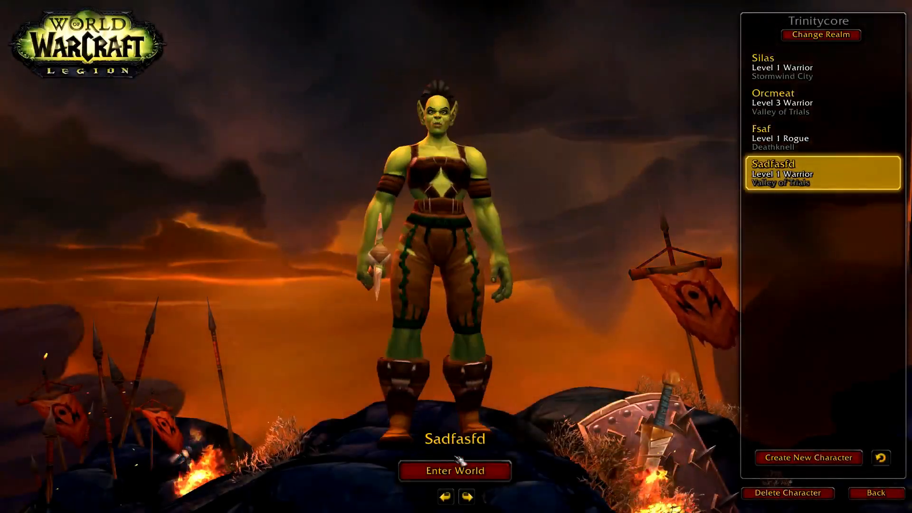
{"action": "left_click", "coordinate": [442, 472]}
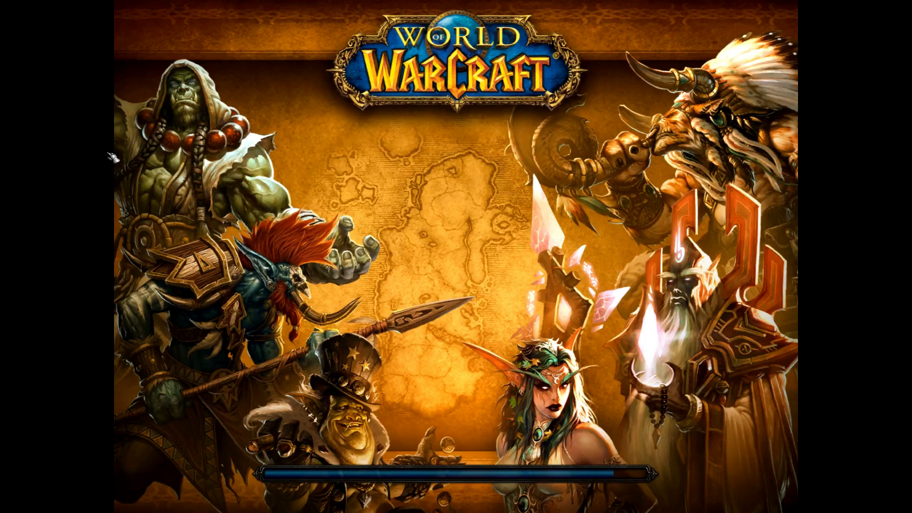
Step: Accept the quest Your Place In The World from Kaltunk and walk past Klauss, the experience rate selector
{"action": "key", "text": "w"}
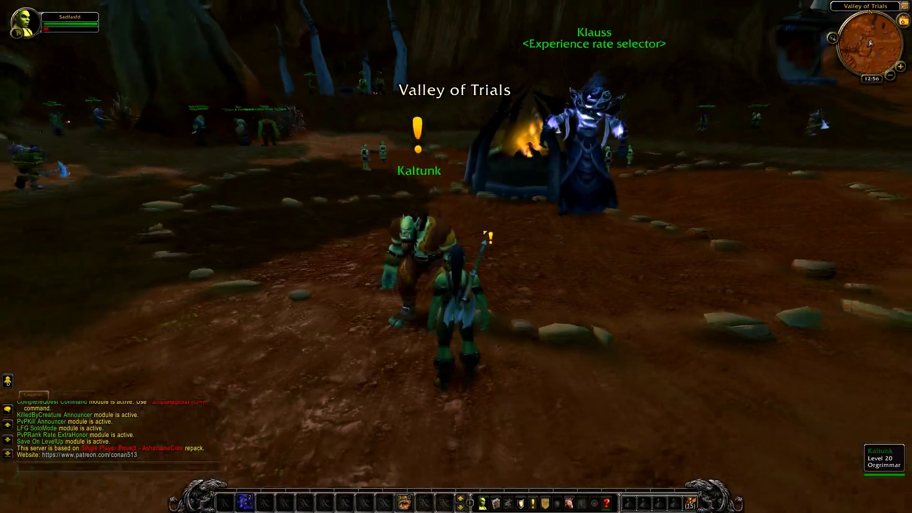
{"action": "right_click", "coordinate": [430, 247]}
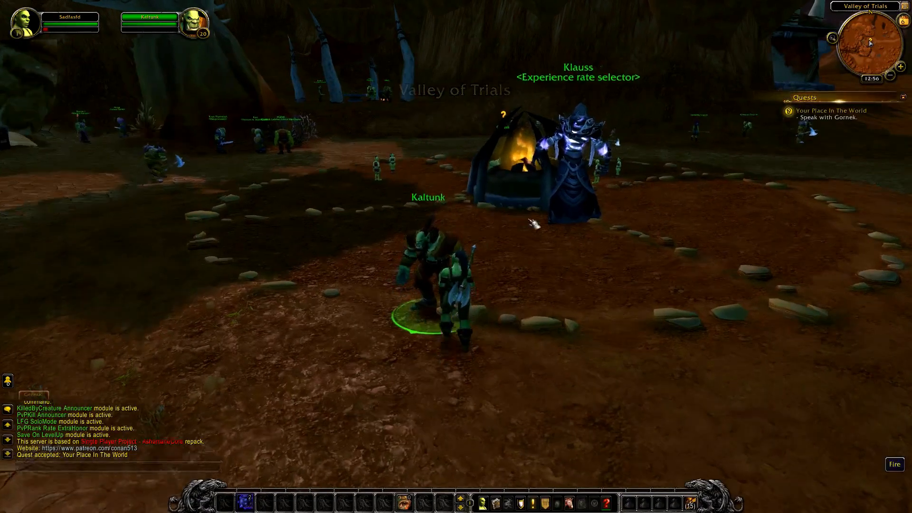
{"action": "right_click", "coordinate": [525, 210]}
{"action": "key", "text": "w"}
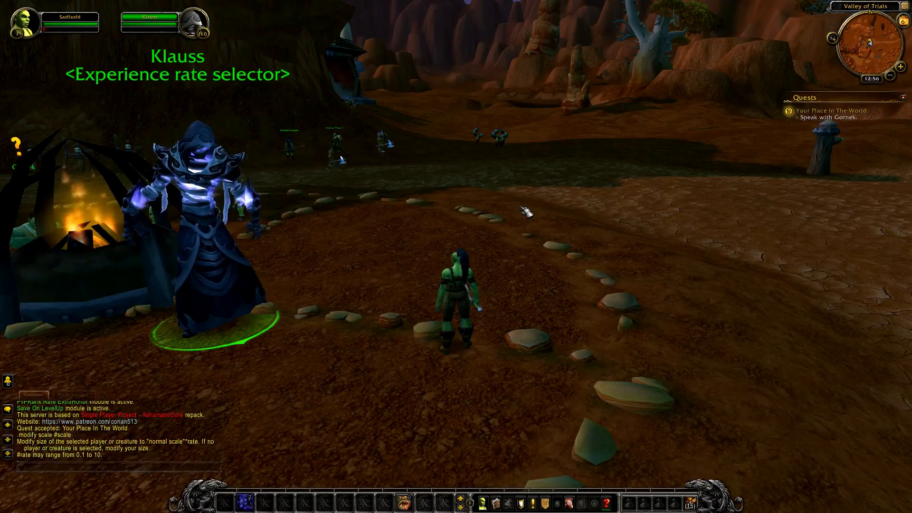
Step: Set the character's speed to 4 with the chat command .mod speed 4 and run toward the boar pen
{"action": "key", "text": "Return"}
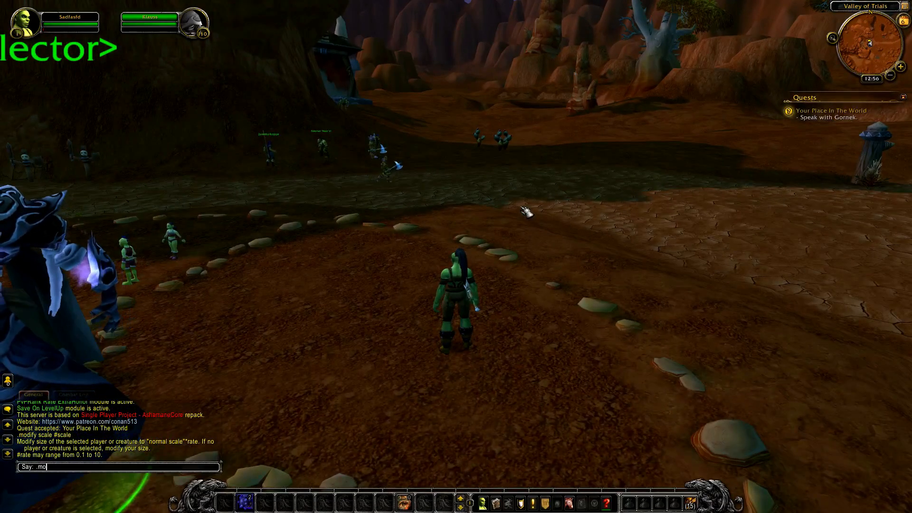
{"action": "type", "text": ".mod speed 4"}
{"action": "key", "text": "Return"}
{"action": "key", "text": "w"}
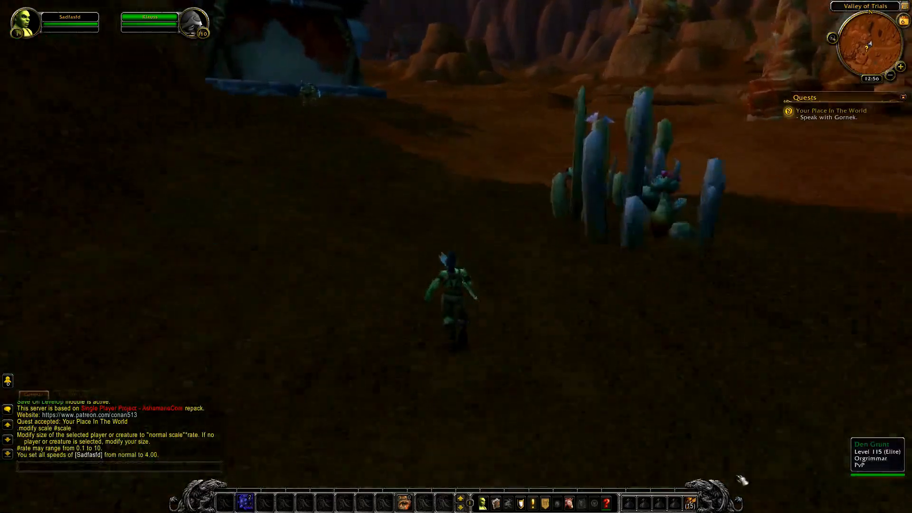
{"action": "left_click", "coordinate": [690, 503]}
{"action": "left_click", "coordinate": [690, 503]}
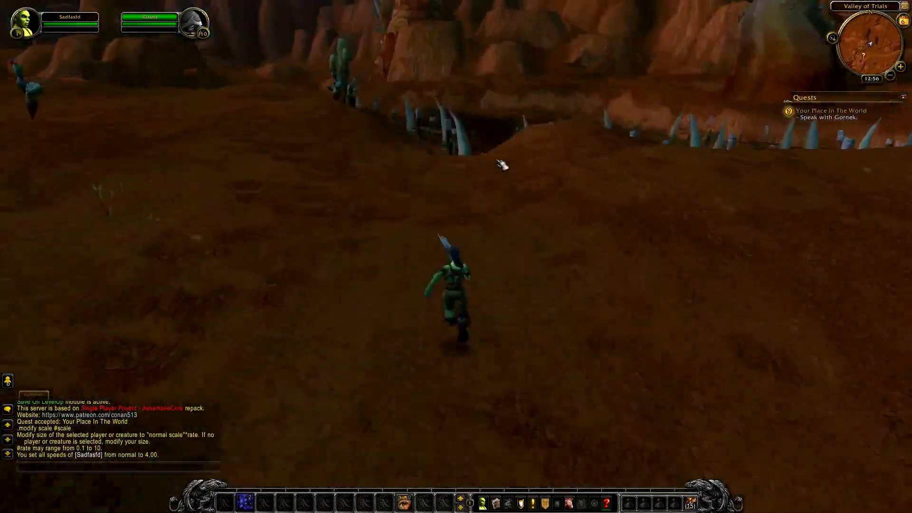
Step: Attack the level 1 Mottled Boar near the pen's fence with the warrior's attack ability until it dies
{"action": "right_click", "coordinate": [494, 173]}
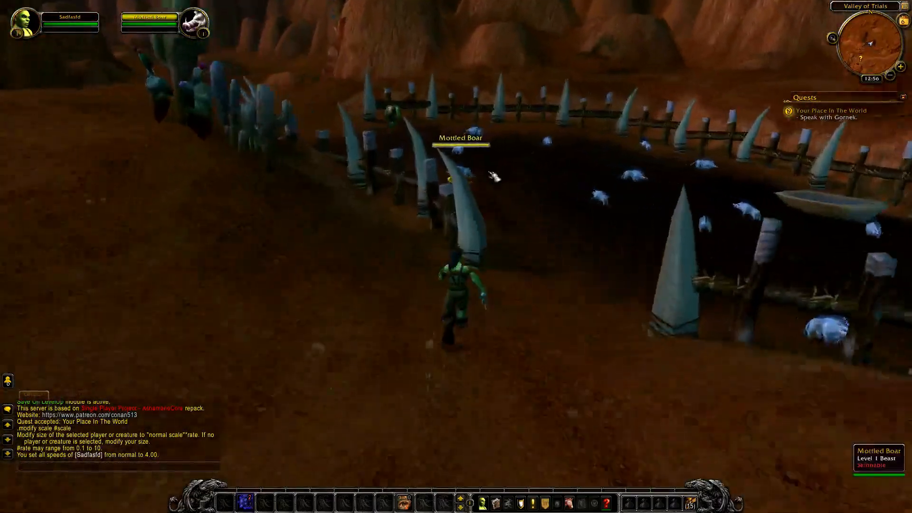
{"action": "key", "text": "2"}
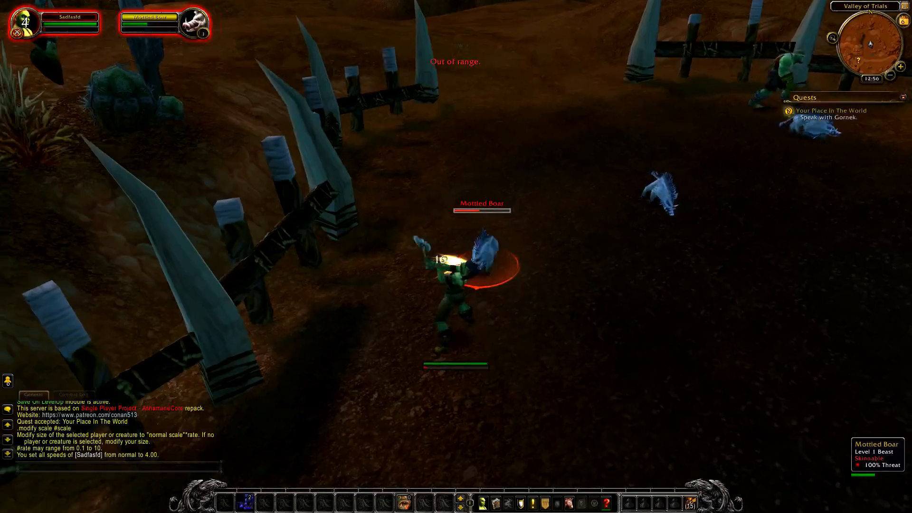
{"action": "key", "text": "d"}
{"action": "key", "text": "d"}
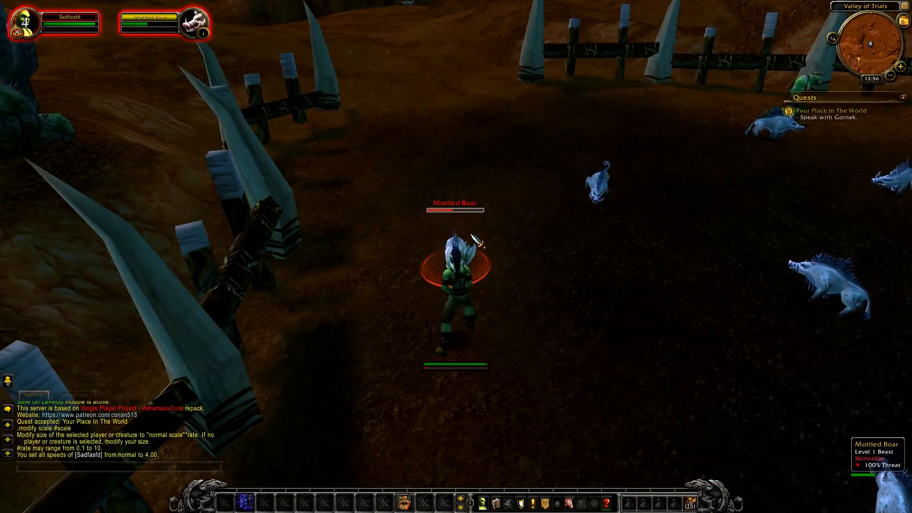
{"action": "key", "text": "2"}
Step: Target and fight more Mottled Boars inside the pen to gain experience
{"action": "key", "text": "Tab"}
{"action": "key", "text": "w"}
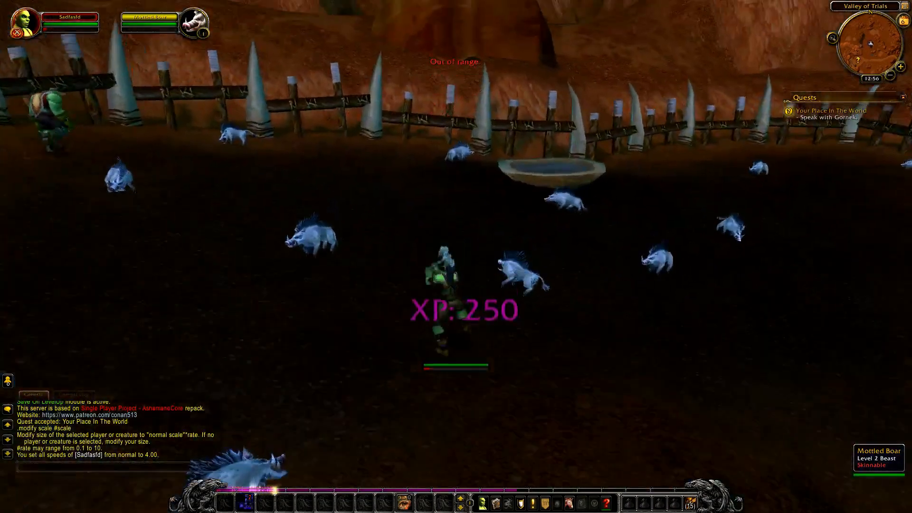
{"action": "key", "text": "Tab"}
{"action": "key", "text": "2"}
{"action": "key", "text": "a"}
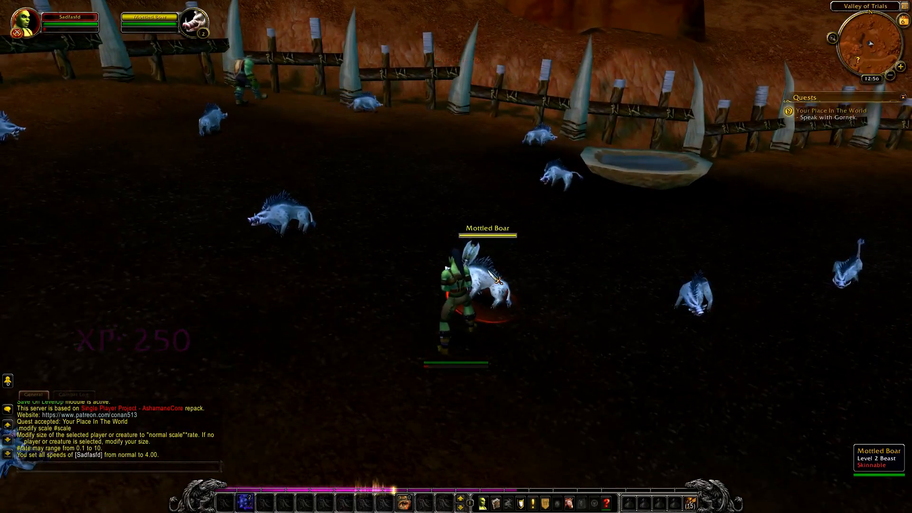
{"action": "key", "text": "a"}
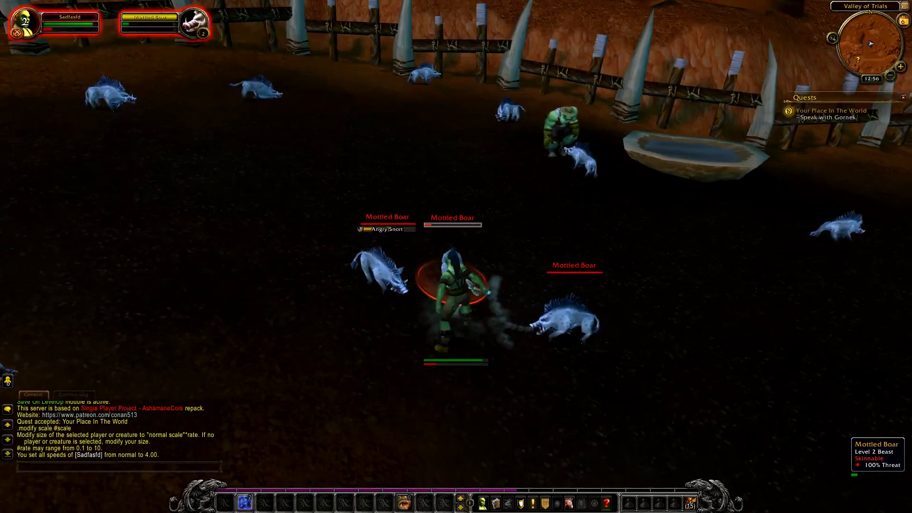
{"action": "key", "text": "w"}
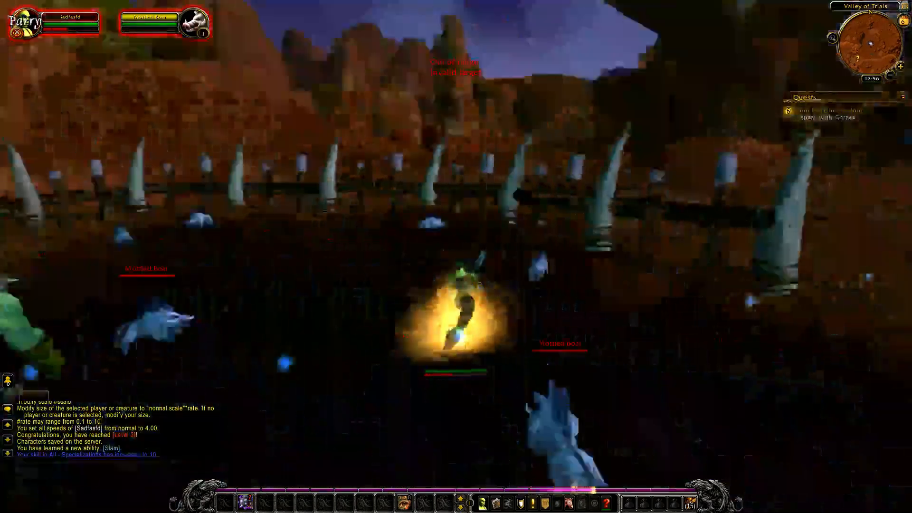
Step: Run back to Gornek at the camp, turn in Your Place In The World and accept Cutting Teeth
{"action": "key", "text": "a"}
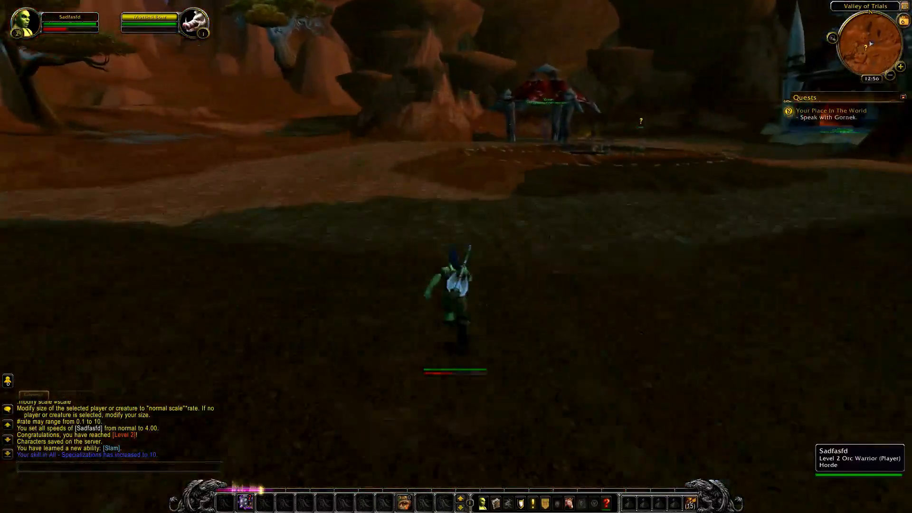
{"action": "key", "text": "d"}
{"action": "key", "text": "a"}
{"action": "key", "text": "d"}
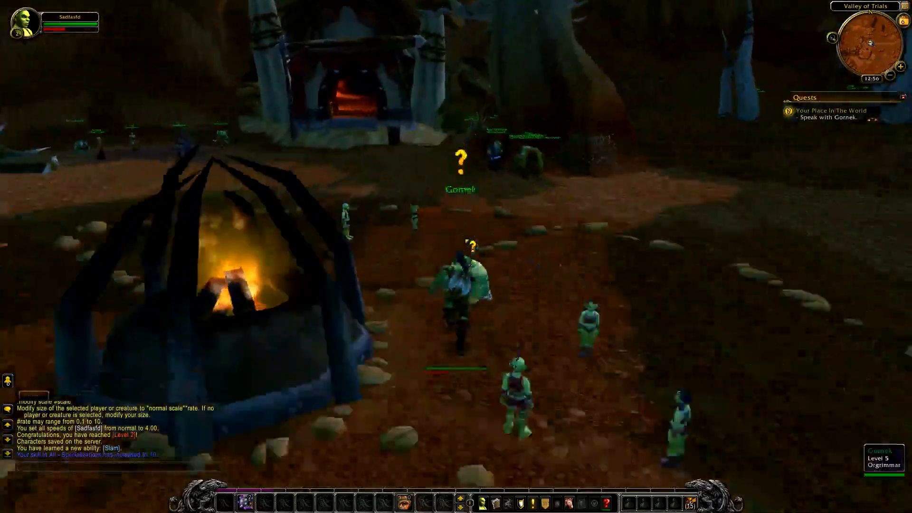
{"action": "right_click", "coordinate": [495, 289]}
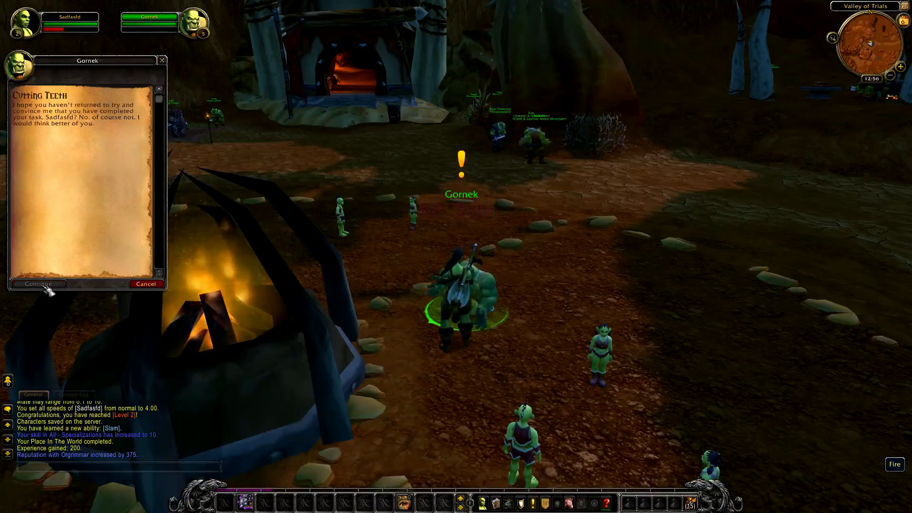
Step: Run the character around the fire pit in the Valley of Trials camp
{"action": "key", "text": "w"}
{"action": "key", "text": "a"}
{"action": "left_click", "coordinate": [471, 158]}
{"action": "key", "text": "a"}
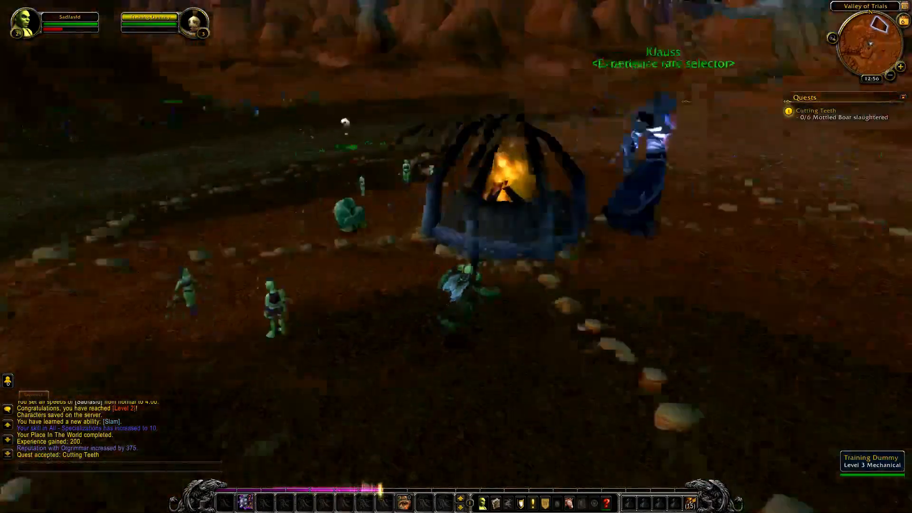
{"action": "left_click", "coordinate": [212, 305]}
{"action": "key", "text": "w"}
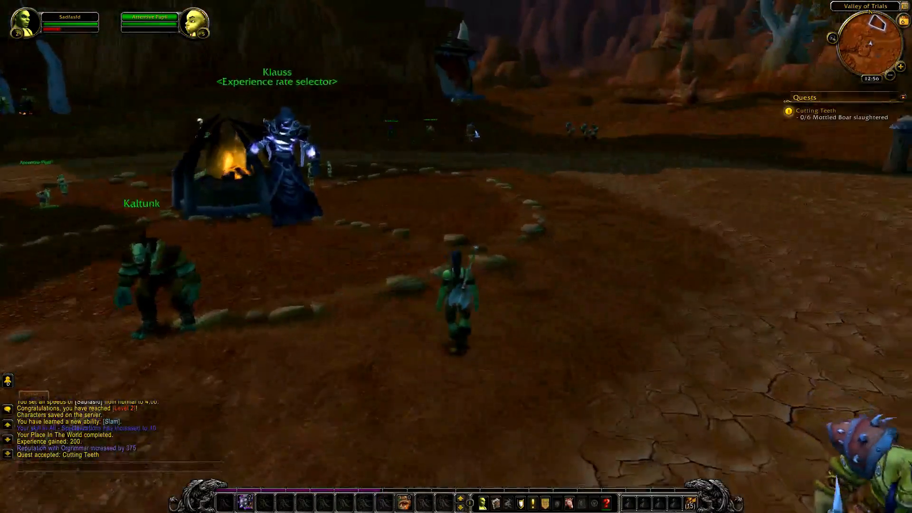
Step: Target the own character, view it from the front up close, and make it wave with a chat emote
{"action": "left_click_drag", "start_coordinate": [524, 243], "coordinate": [480, 214]}
{"action": "scroll", "coordinate": [457, 304], "scroll_direction": "up", "scroll_amount": 4}
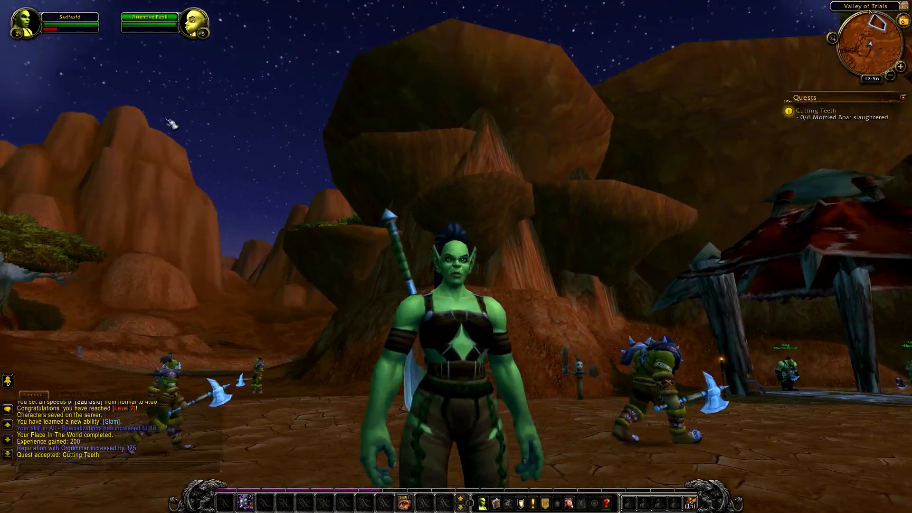
{"action": "left_click", "coordinate": [64, 23]}
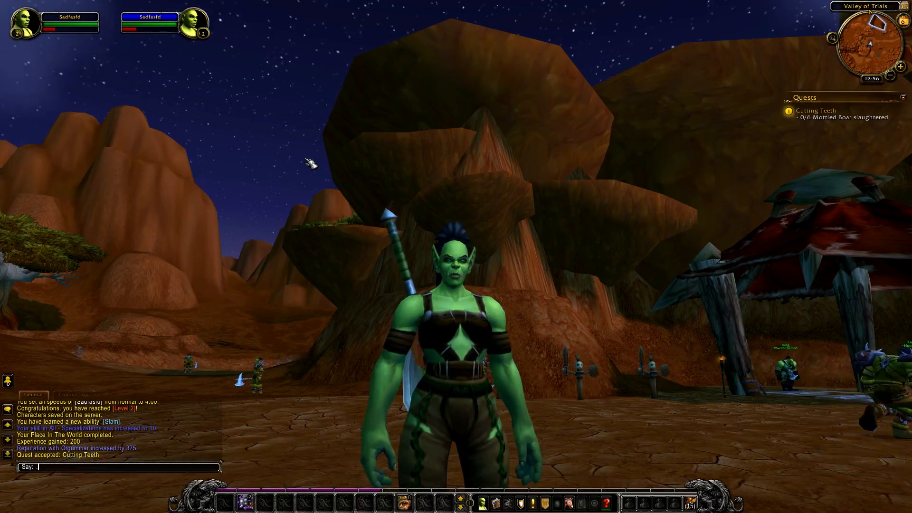
{"action": "scroll", "coordinate": [475, 156], "scroll_direction": "down", "scroll_amount": 2}
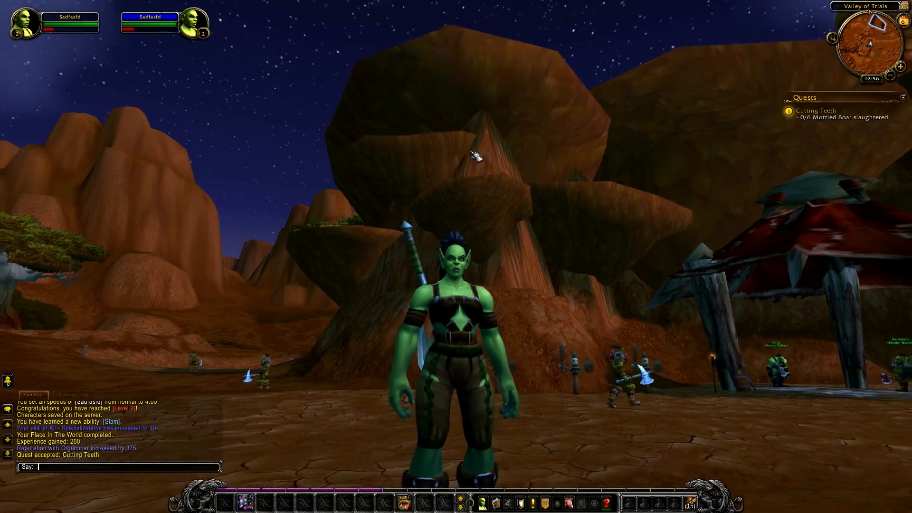
{"action": "type", "text": "e"}
{"action": "key", "text": "Return"}
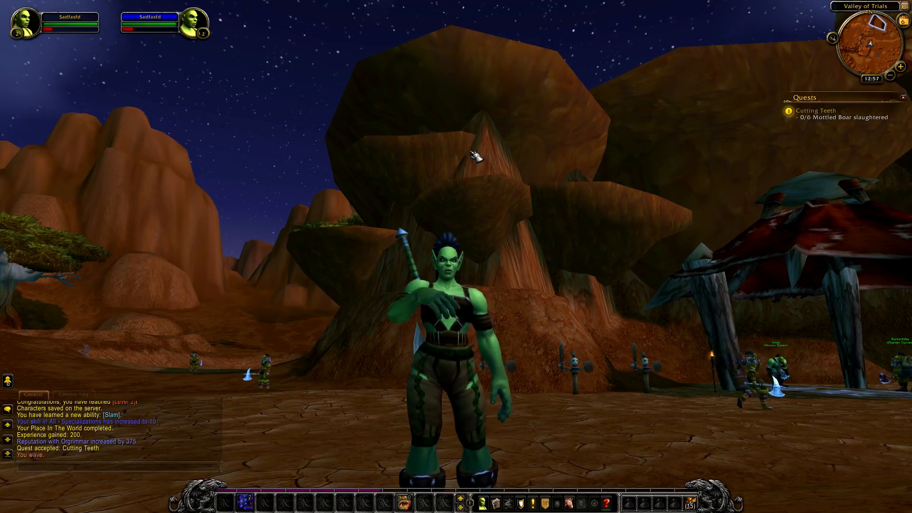
Step: Open the game menu
{"action": "left_click", "coordinate": [594, 502]}
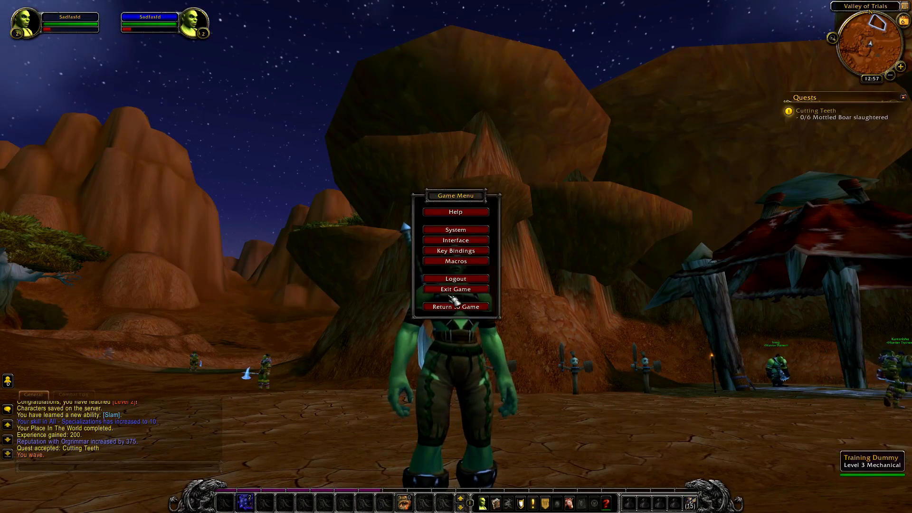